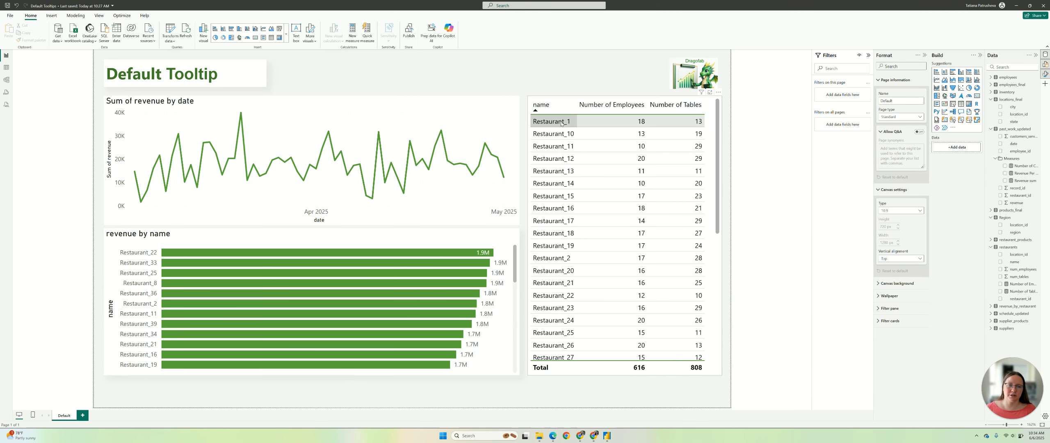
Turn on tooltips for the restaurant table visual and preview the tooltips on the neighbouring revenue charts
{"action": "left_click", "coordinate": [609, 98]}
{"action": "left_click", "coordinate": [904, 78]}
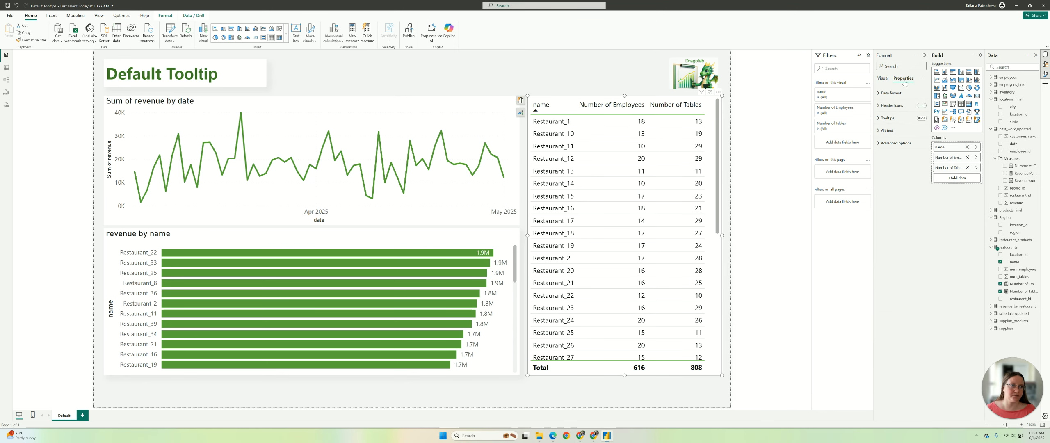
{"action": "left_click", "coordinate": [921, 119]}
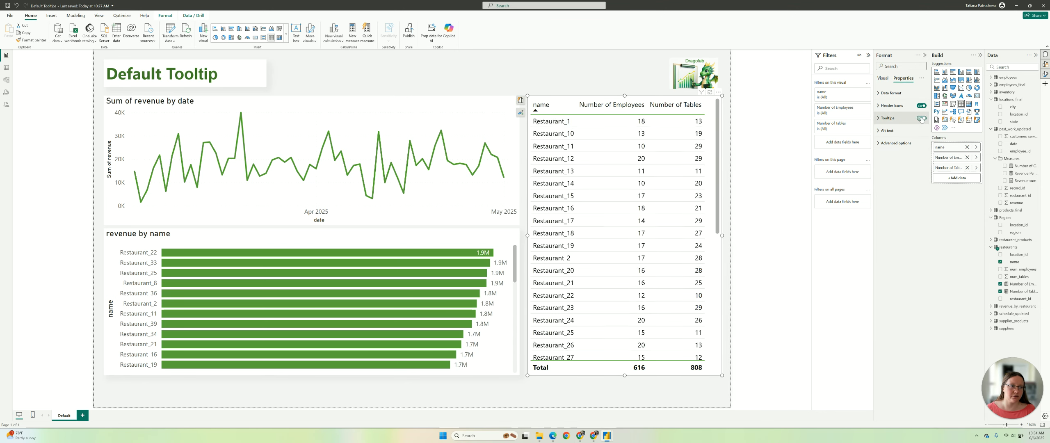
{"action": "mouse_move", "coordinate": [438, 137]}
{"action": "mouse_move", "coordinate": [416, 305]}
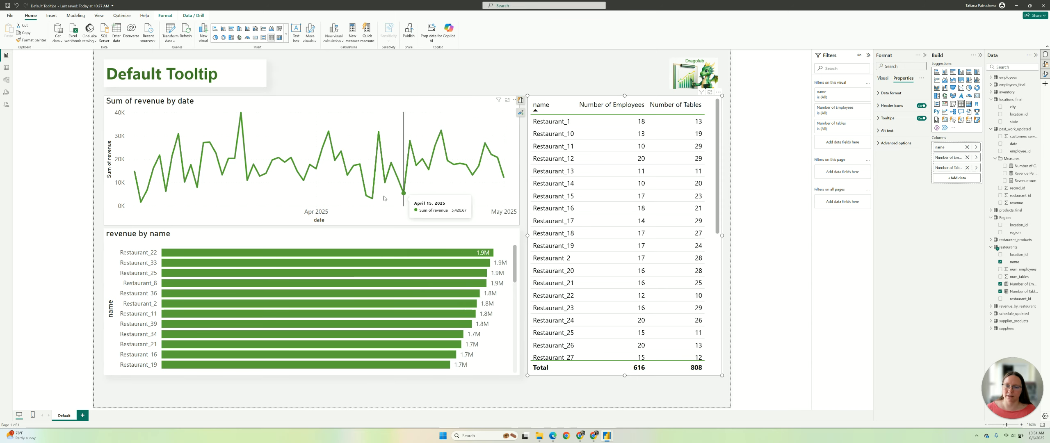
{"action": "left_click", "coordinate": [465, 83]}
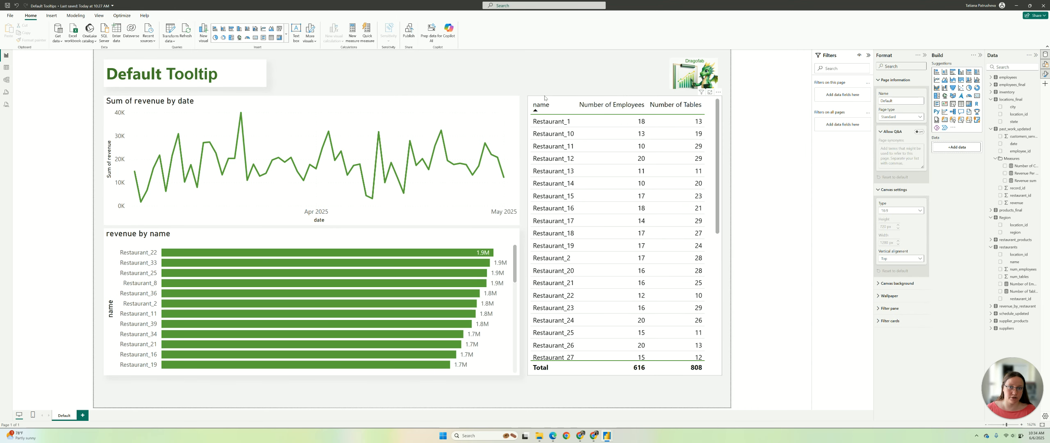
Show the tooltip formatting properties of the revenue by date line chart
{"action": "left_click", "coordinate": [481, 106]}
{"action": "left_click", "coordinate": [911, 79]}
{"action": "left_click", "coordinate": [887, 118]}
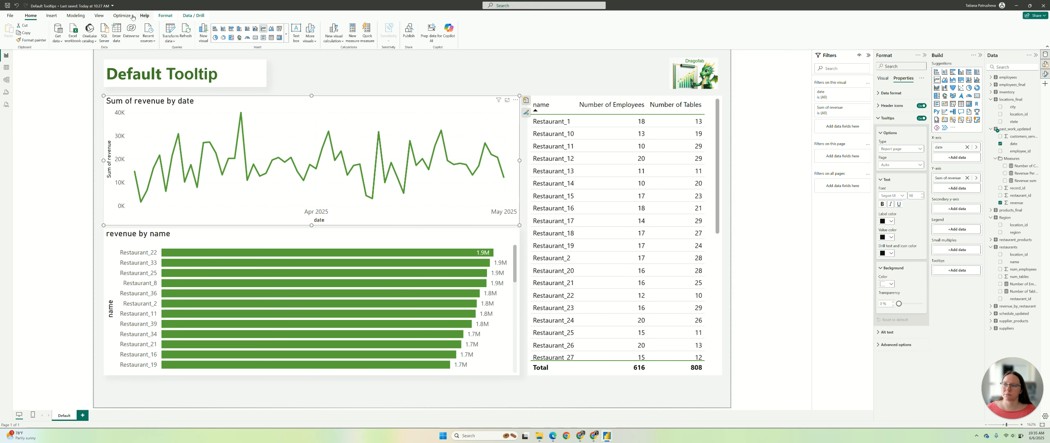
Customize the current theme's visual tooltip settings, setting the label text color to red
{"action": "left_click", "coordinate": [99, 16]}
{"action": "left_click", "coordinate": [144, 39]}
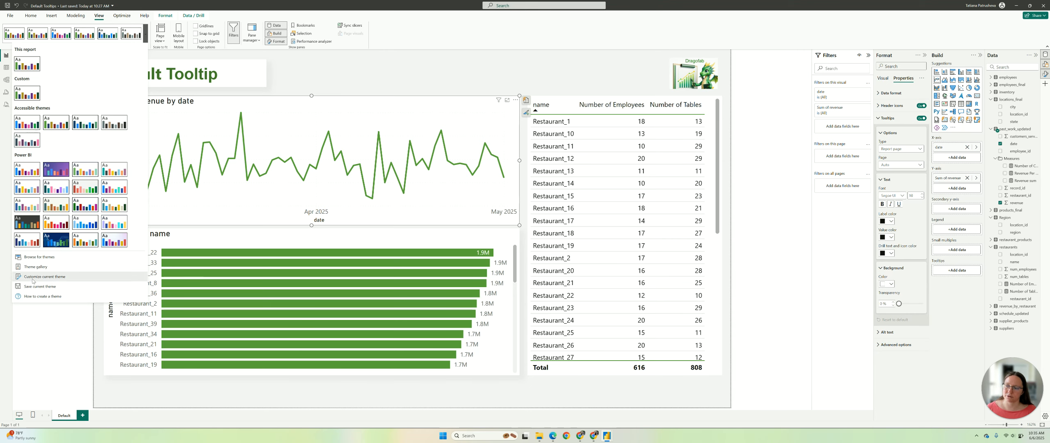
{"action": "left_click", "coordinate": [35, 280]}
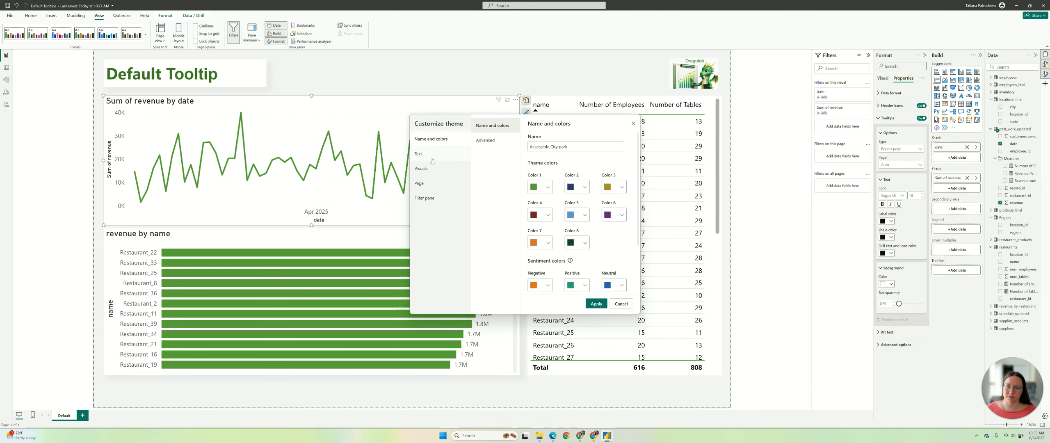
{"action": "left_click", "coordinate": [436, 176]}
{"action": "left_click", "coordinate": [510, 175]}
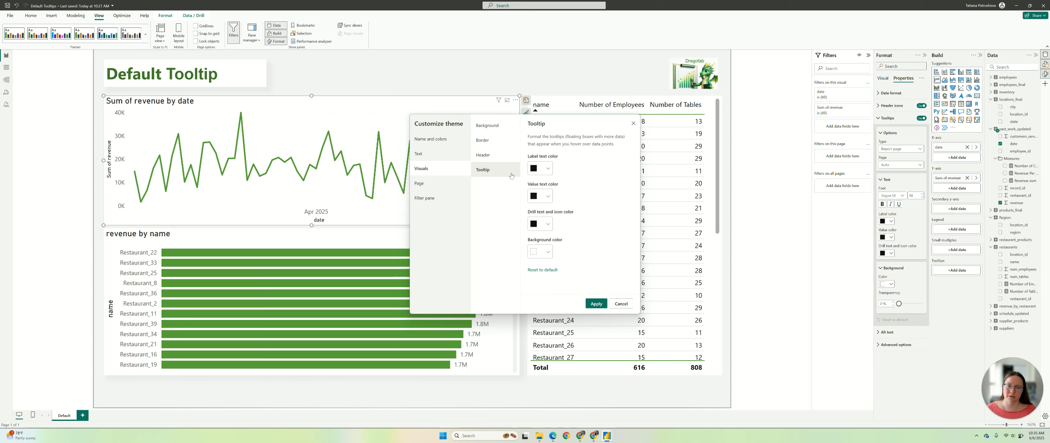
{"action": "left_click", "coordinate": [548, 169]}
{"action": "left_click", "coordinate": [600, 192]}
{"action": "left_click", "coordinate": [584, 160]}
Set the theme's tooltip value text color to green
{"action": "left_click", "coordinate": [546, 196]}
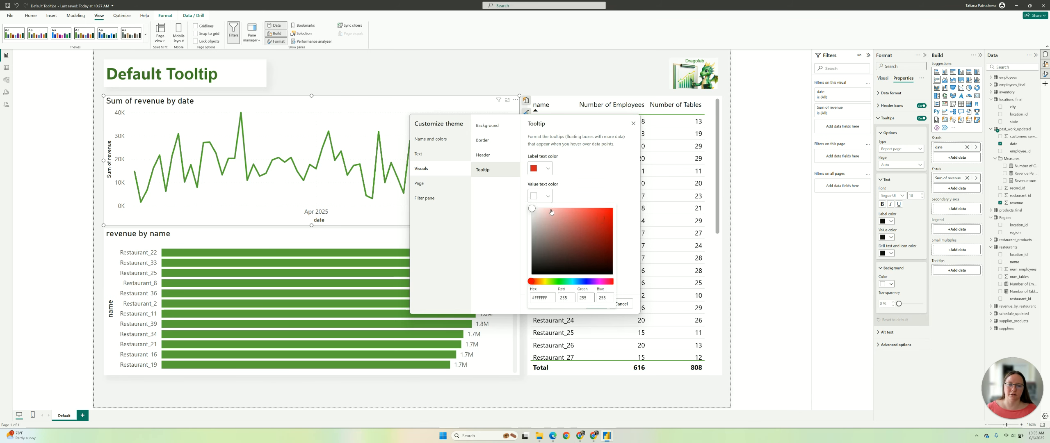
{"action": "left_click", "coordinate": [559, 281]}
{"action": "left_click", "coordinate": [604, 234]}
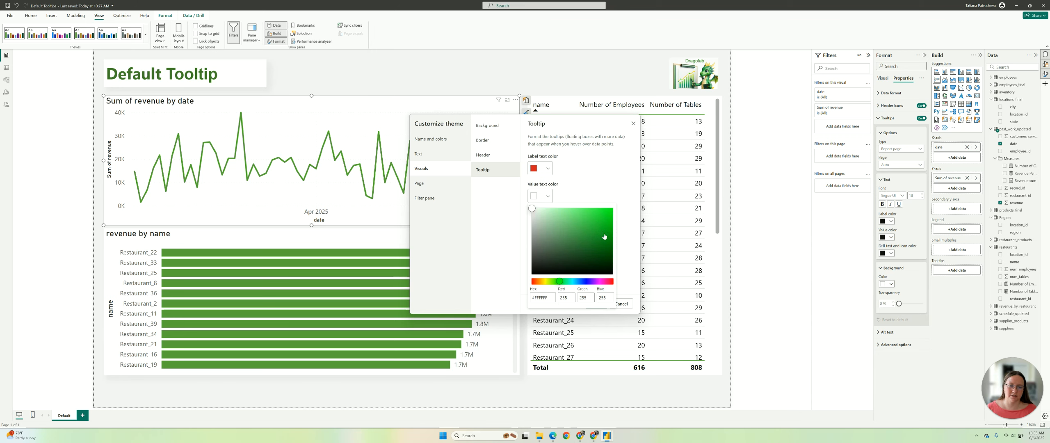
{"action": "left_click", "coordinate": [599, 188]}
Set the theme's tooltip background color to light gray and apply the theme changes
{"action": "left_click", "coordinate": [550, 252]}
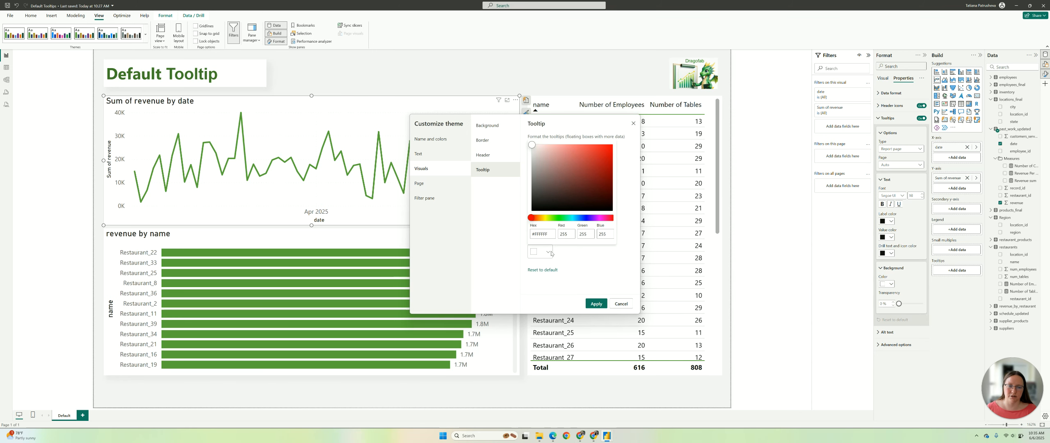
{"action": "left_click", "coordinate": [537, 152]}
{"action": "left_click", "coordinate": [591, 277]}
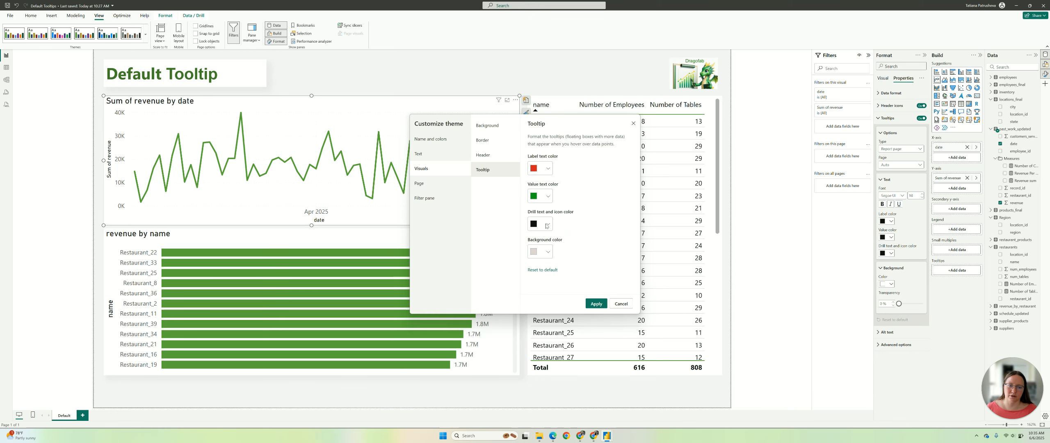
{"action": "left_click", "coordinate": [595, 304]}
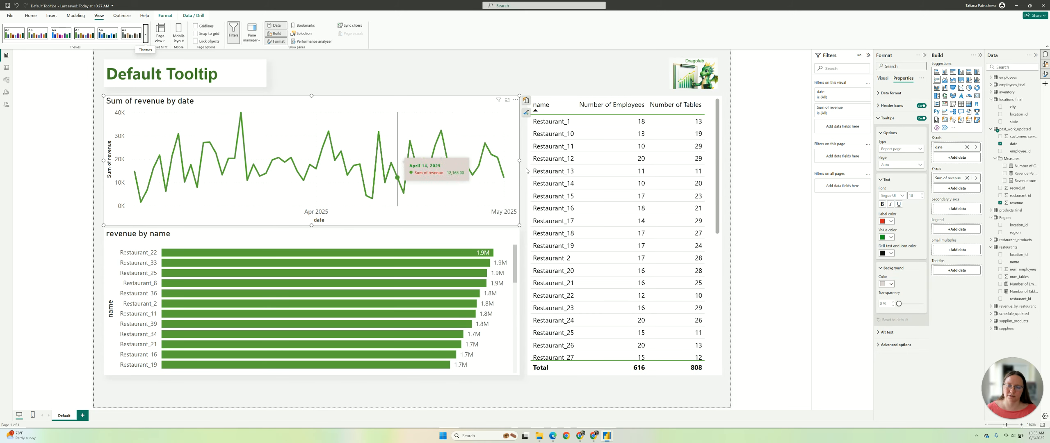
Preview the recolored tooltips on the revenue by date line chart and the revenue by name bar chart
{"action": "mouse_move", "coordinate": [485, 148]}
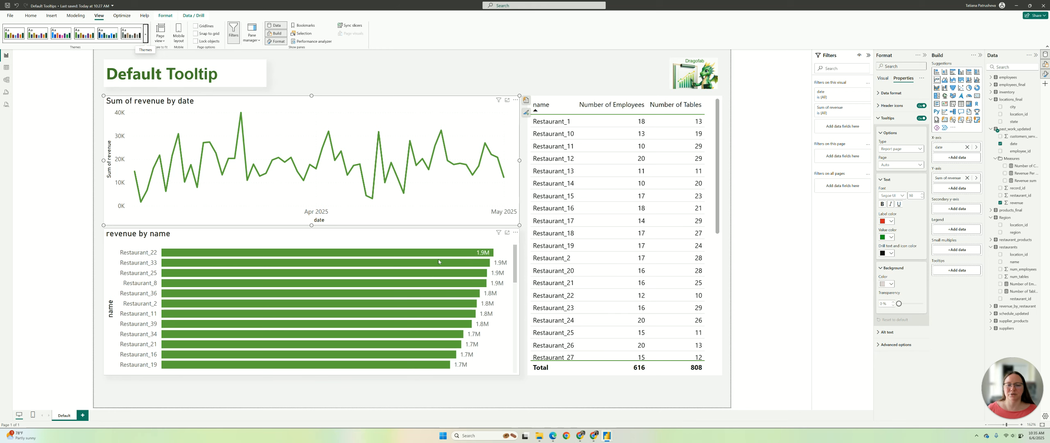
{"action": "mouse_move", "coordinate": [447, 254]}
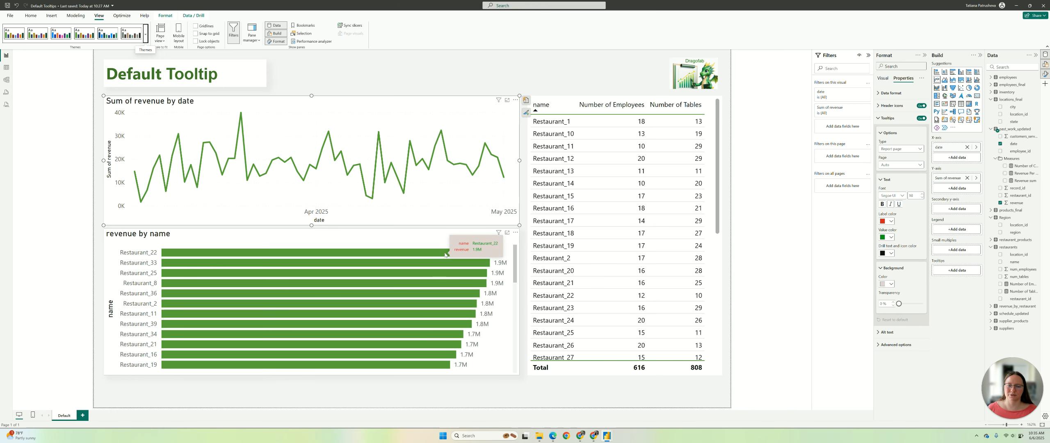
{"action": "mouse_move", "coordinate": [556, 152]}
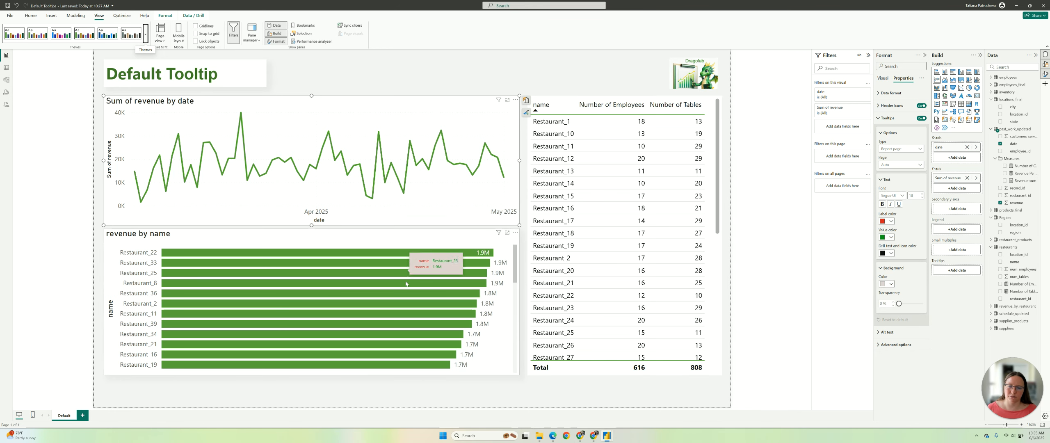
{"action": "mouse_move", "coordinate": [462, 167]}
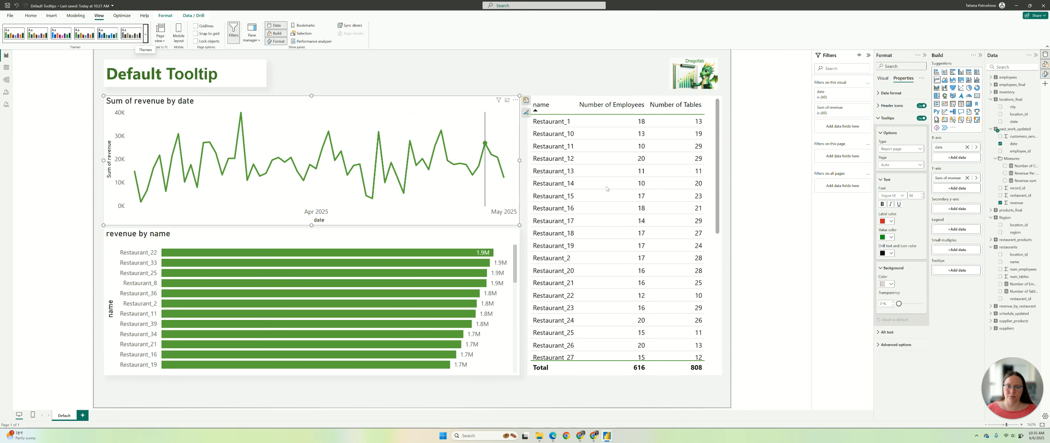
{"action": "left_click", "coordinate": [538, 77]}
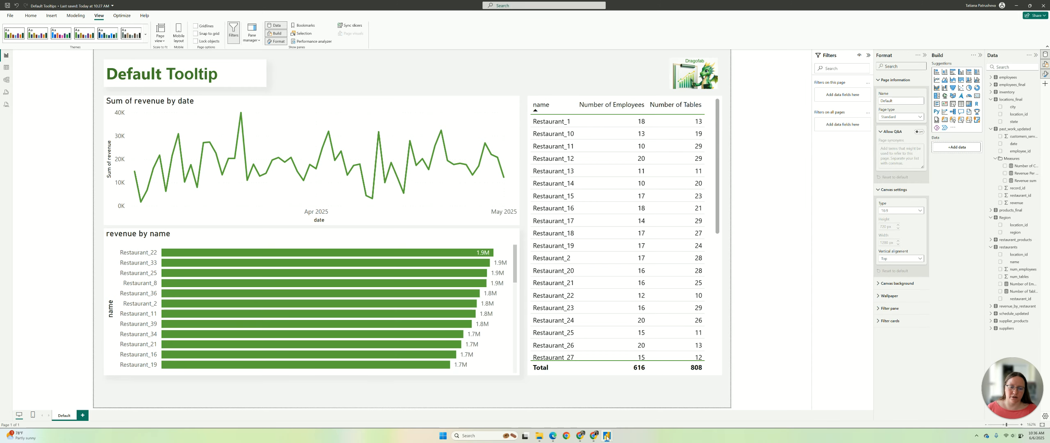
Switch to the Custom Tooltips report and preview the custom tooltips on its line chart, bar chart and table
{"action": "mouse_move", "coordinate": [605, 436]}
{"action": "left_click", "coordinate": [574, 417]}
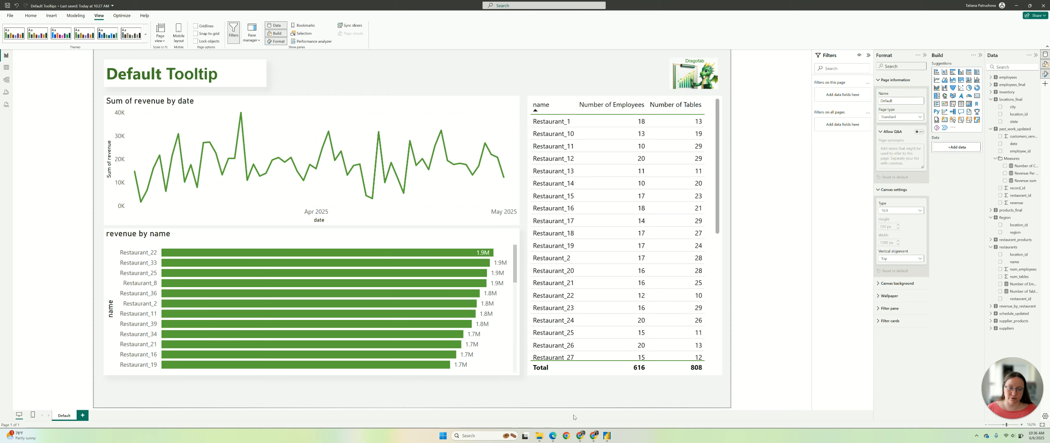
{"action": "mouse_move", "coordinate": [607, 435]}
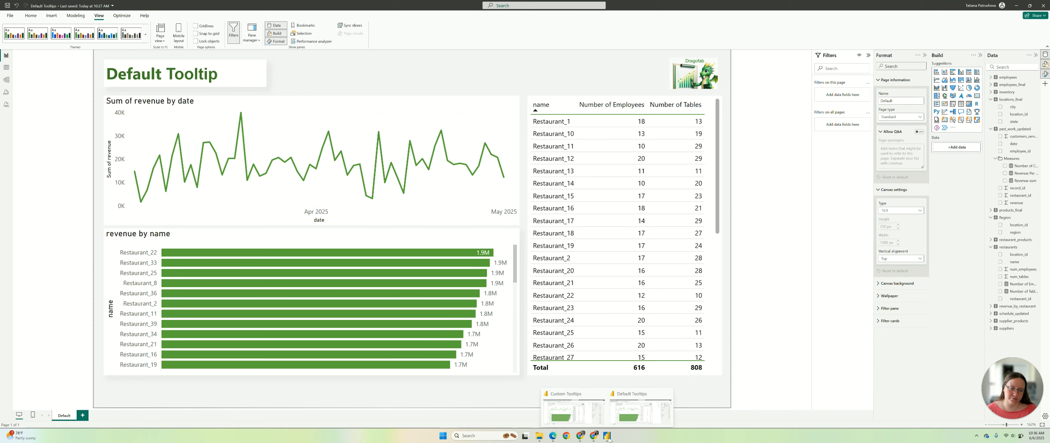
{"action": "left_click", "coordinate": [593, 417]}
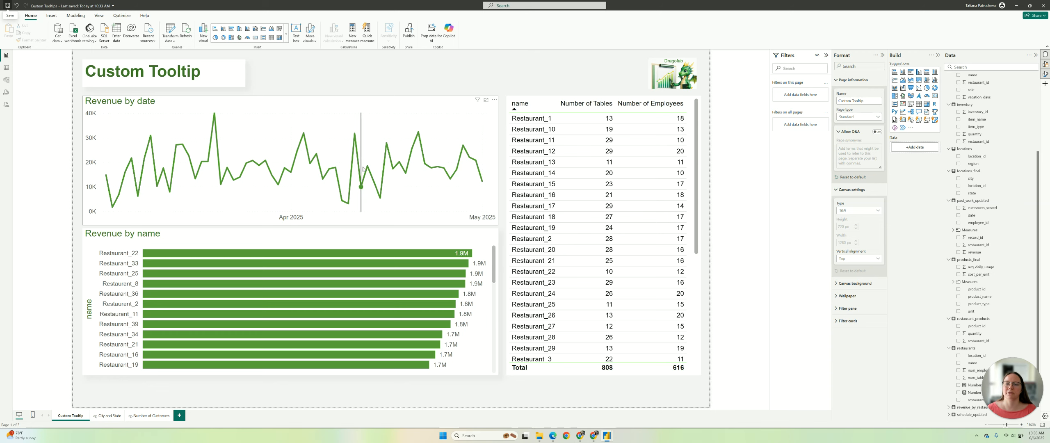
{"action": "mouse_move", "coordinate": [352, 137]}
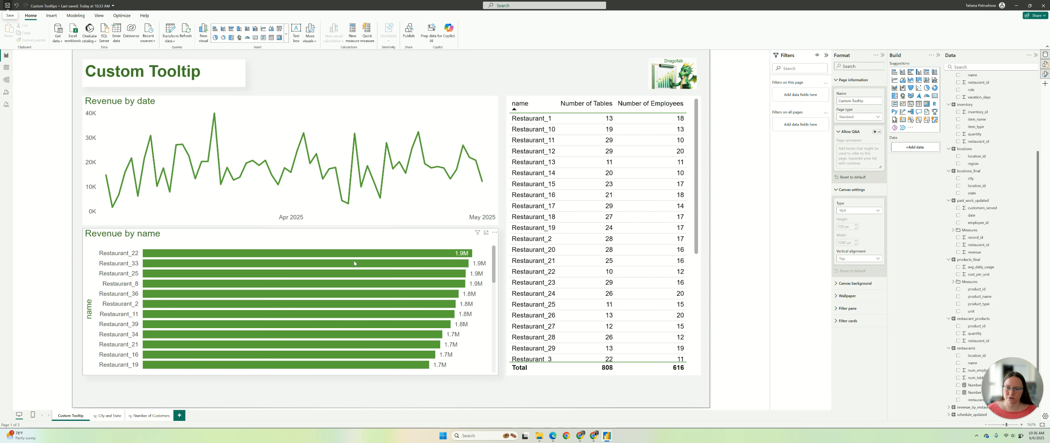
{"action": "mouse_move", "coordinate": [251, 255]}
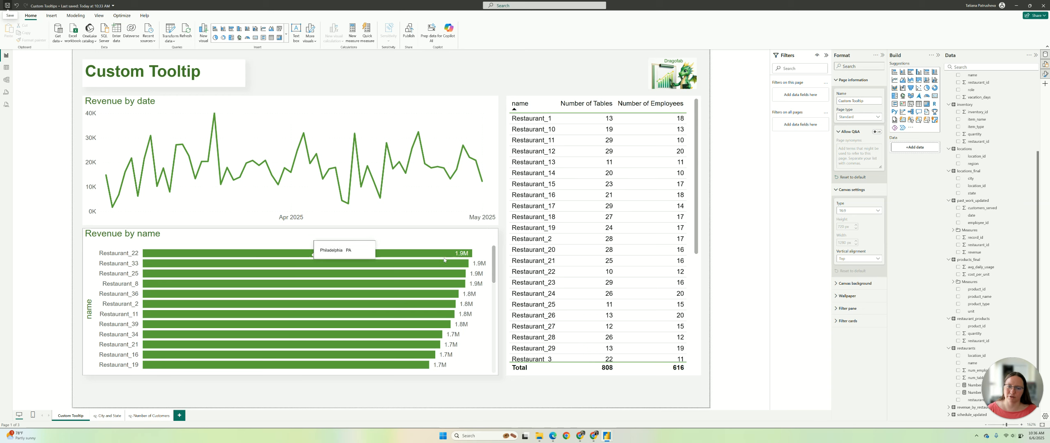
{"action": "mouse_move", "coordinate": [375, 253]}
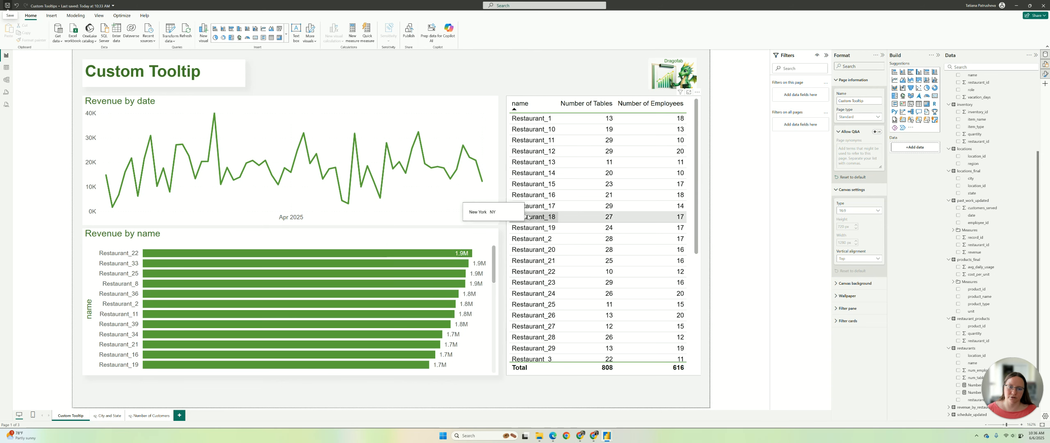
Turn off tooltips for the table of restaurants in the Custom Tooltips report
{"action": "left_click", "coordinate": [552, 99]}
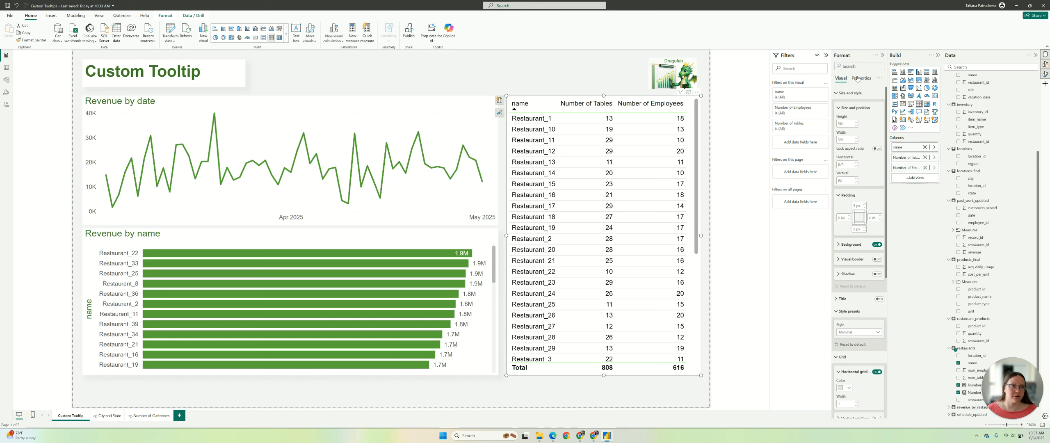
{"action": "left_click", "coordinate": [876, 117]}
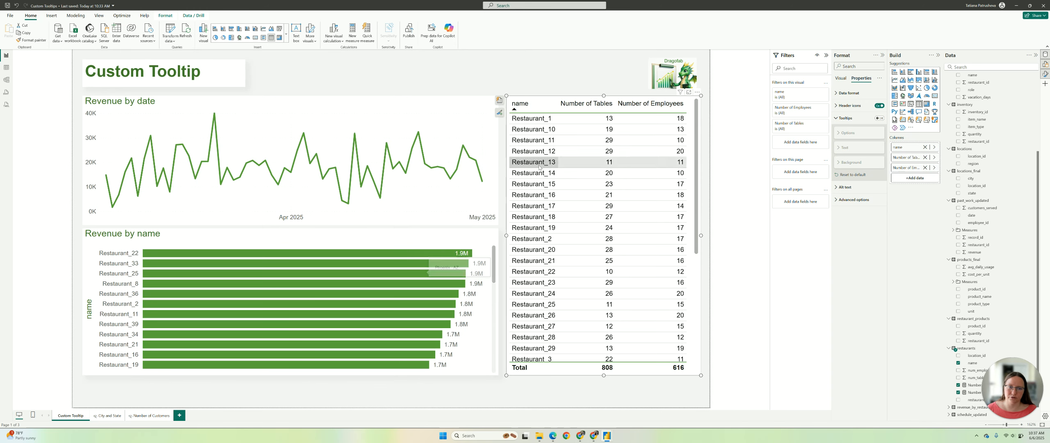
{"action": "left_click", "coordinate": [493, 60]}
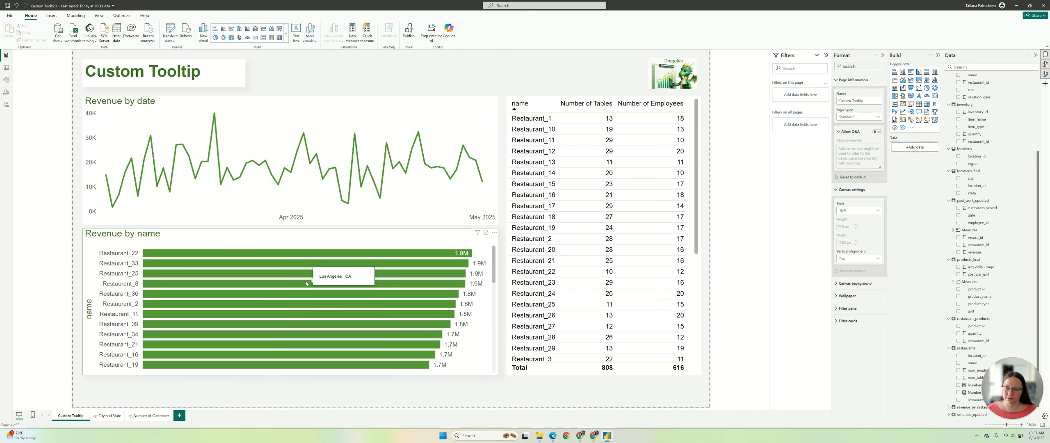
Check the bar chart's custom tooltip, and return to the Default Tooltips report
{"action": "mouse_move", "coordinate": [332, 265]}
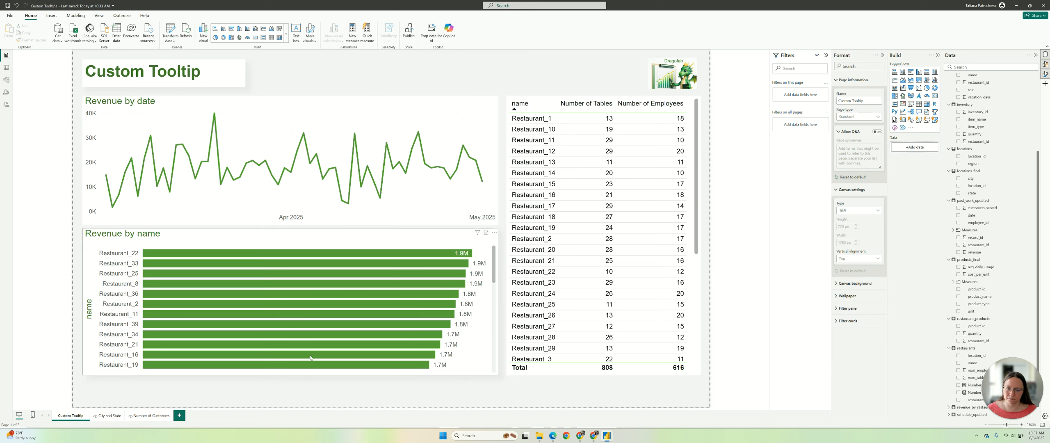
{"action": "mouse_move", "coordinate": [605, 440]}
{"action": "left_click", "coordinate": [579, 410]}
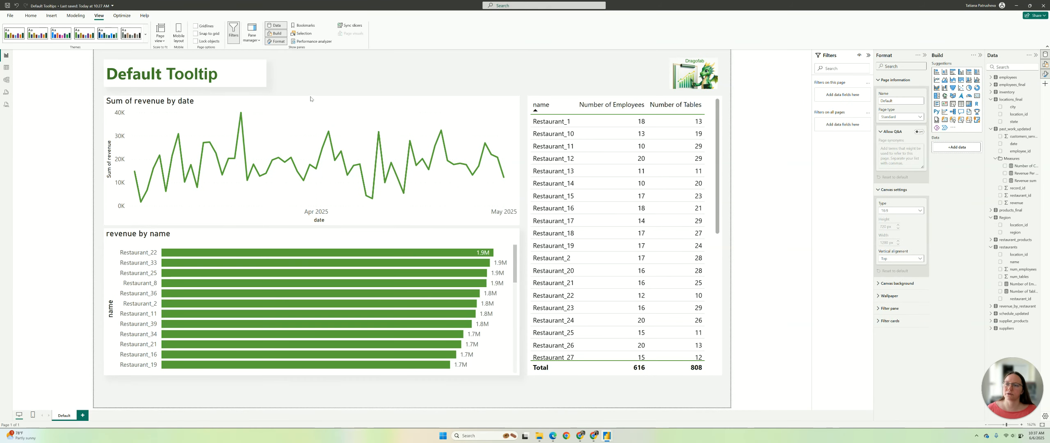
Add a new report page and set its canvas type to Tooltip
{"action": "left_click", "coordinate": [82, 416]}
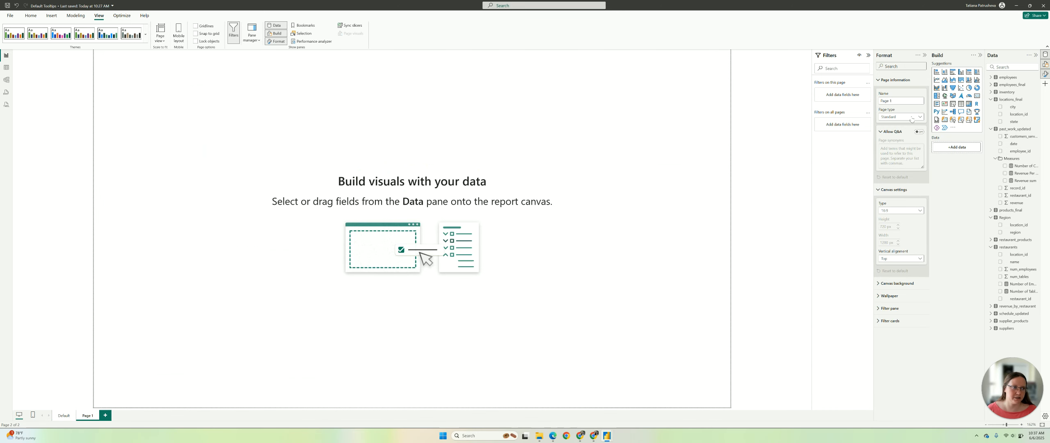
{"action": "left_click", "coordinate": [896, 211]}
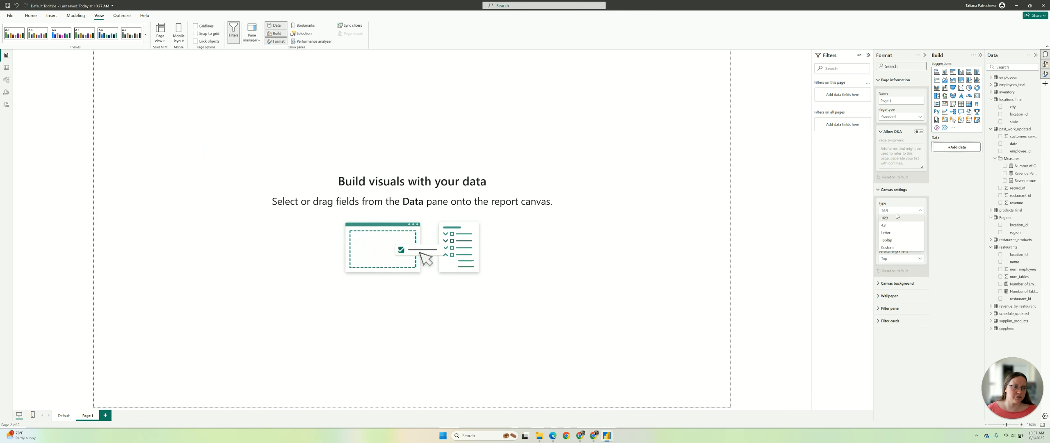
{"action": "left_click", "coordinate": [887, 240]}
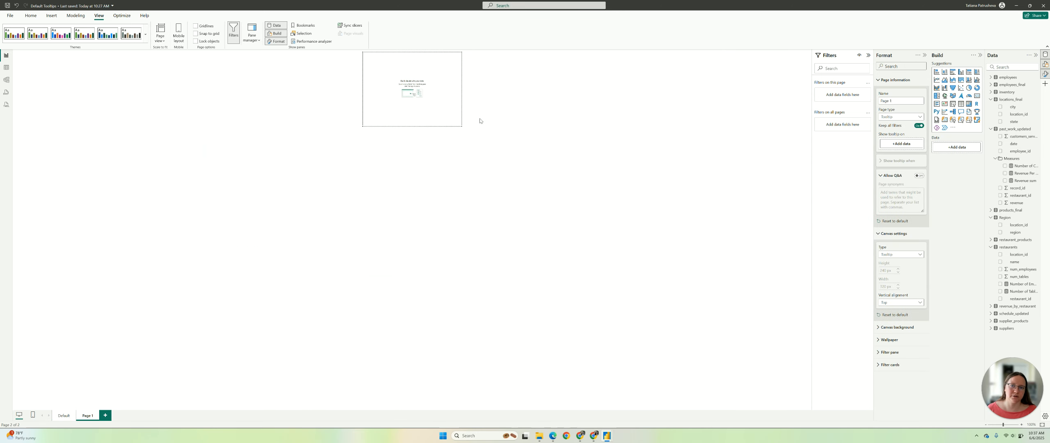
Insert a table visual on the tooltip page with the state and city fields from locations_final
{"action": "left_click", "coordinate": [960, 104]}
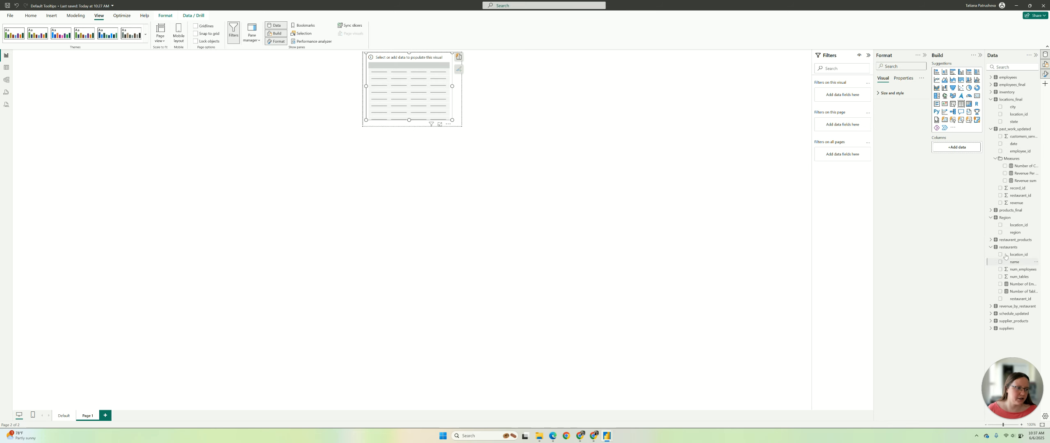
{"action": "left_click", "coordinate": [1000, 121]}
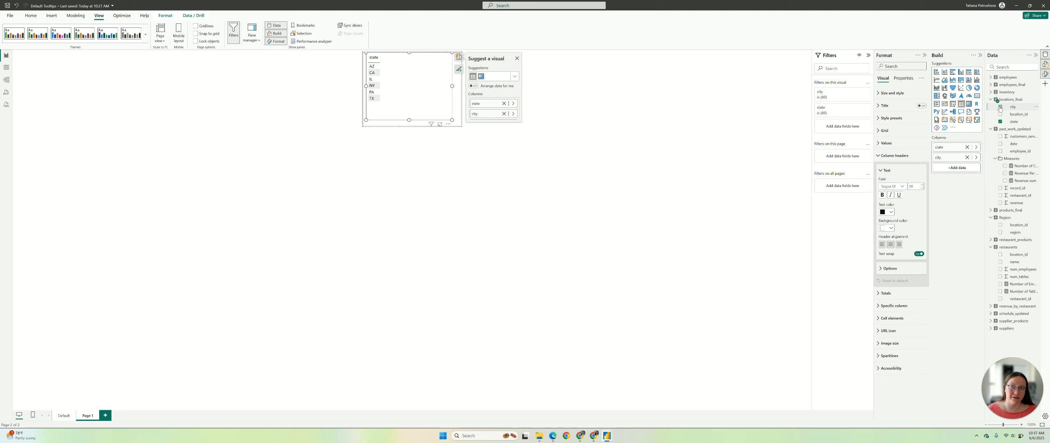
{"action": "left_click", "coordinate": [1000, 106]}
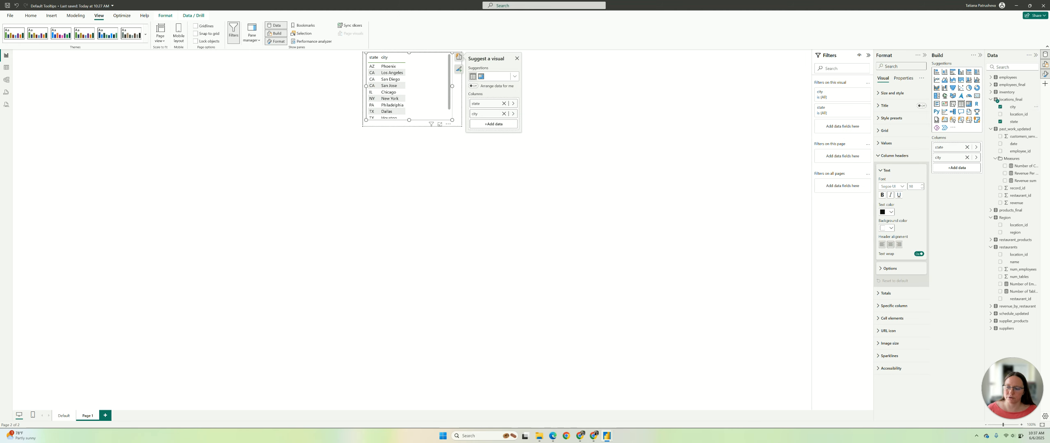
Review the revenue by name chart on the Default page, and set Page 1 to show its tooltip on the restaurants name field
{"action": "left_click", "coordinate": [60, 416]}
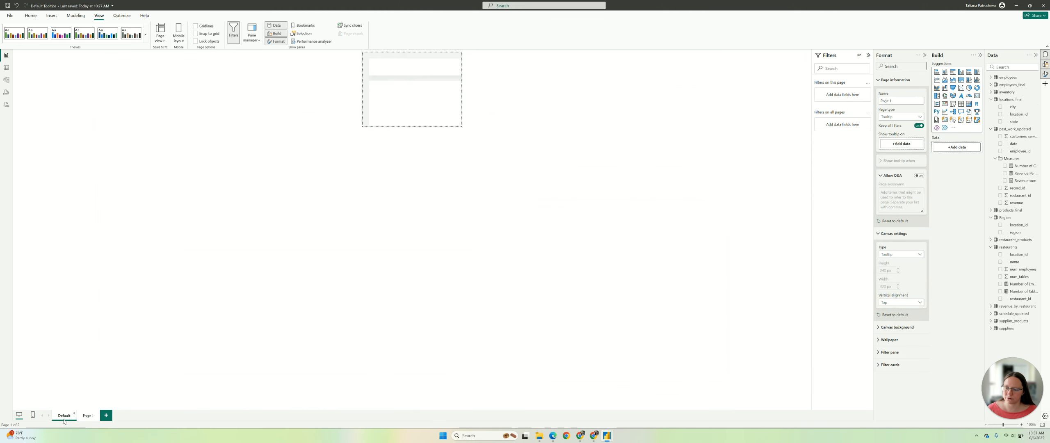
{"action": "left_click", "coordinate": [309, 241]}
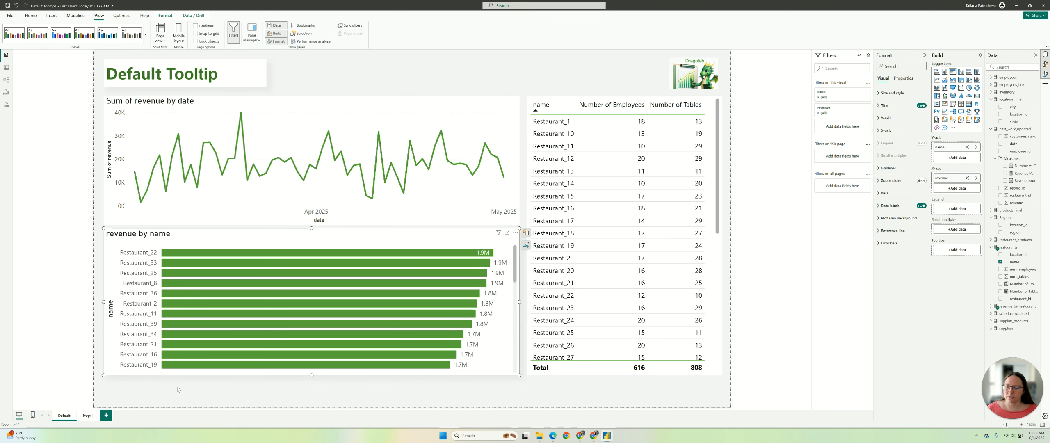
{"action": "left_click", "coordinate": [87, 417]}
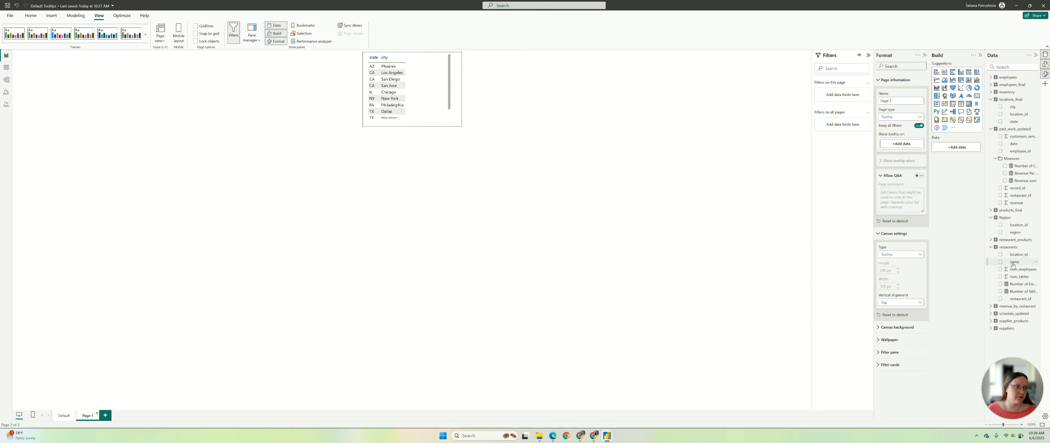
{"action": "left_click_drag", "start_coordinate": [1013, 265], "coordinate": [898, 146]}
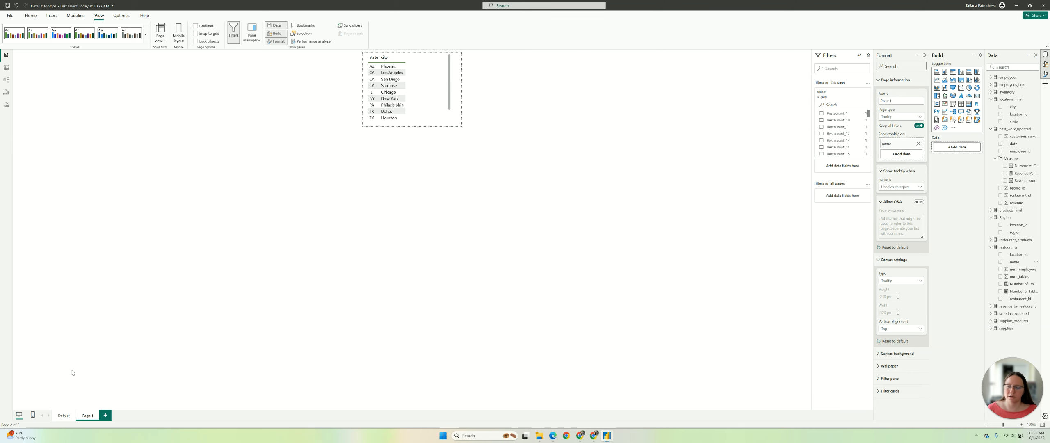
Check the custom tooltip on several bars of the revenue by name chart, and return to Page 1
{"action": "left_click", "coordinate": [61, 416]}
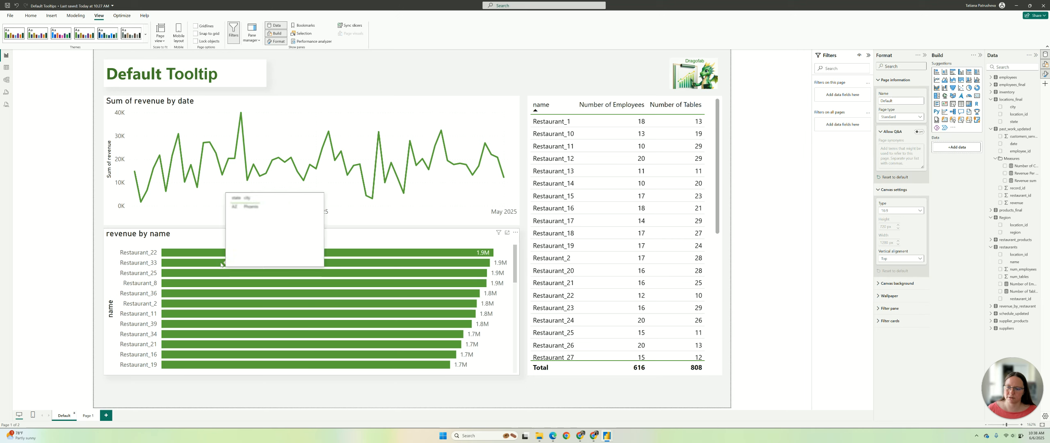
{"action": "mouse_move", "coordinate": [363, 302]}
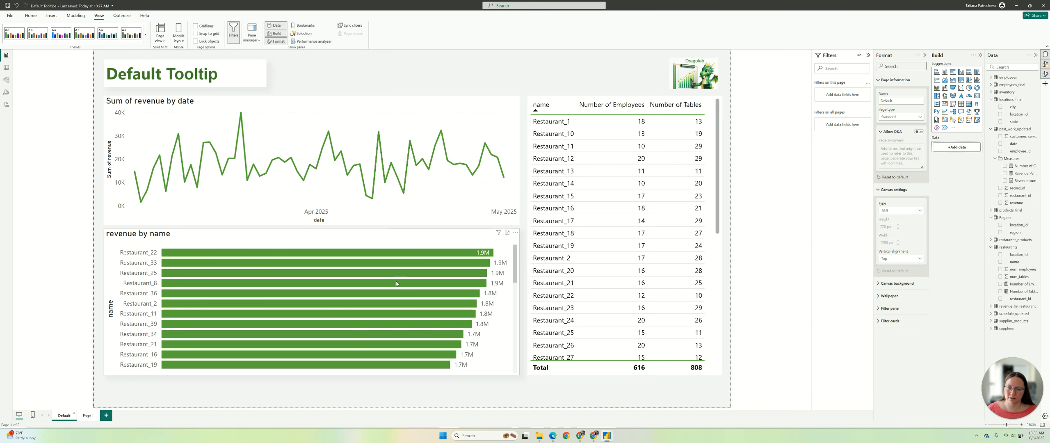
{"action": "mouse_move", "coordinate": [389, 274]}
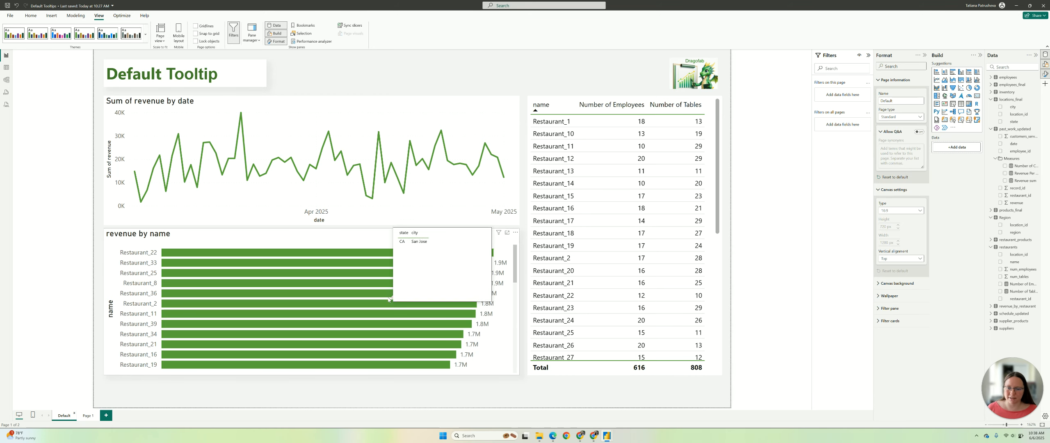
{"action": "mouse_move", "coordinate": [267, 358]}
{"action": "left_click", "coordinate": [88, 415]}
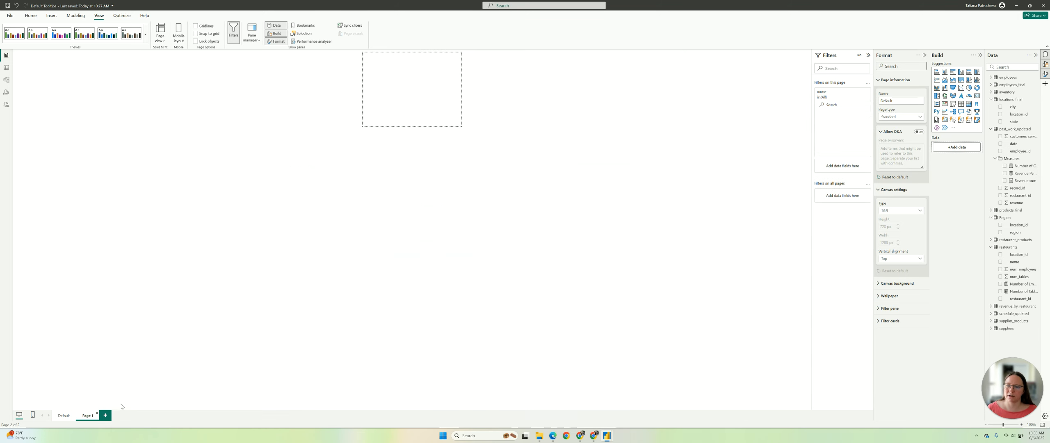
Shrink the table on the tooltip page to its header and one row, and color its column header text white
{"action": "scroll", "coordinate": [416, 119], "scroll_direction": "down", "scroll_amount": 1}
{"action": "left_click", "coordinate": [414, 121]}
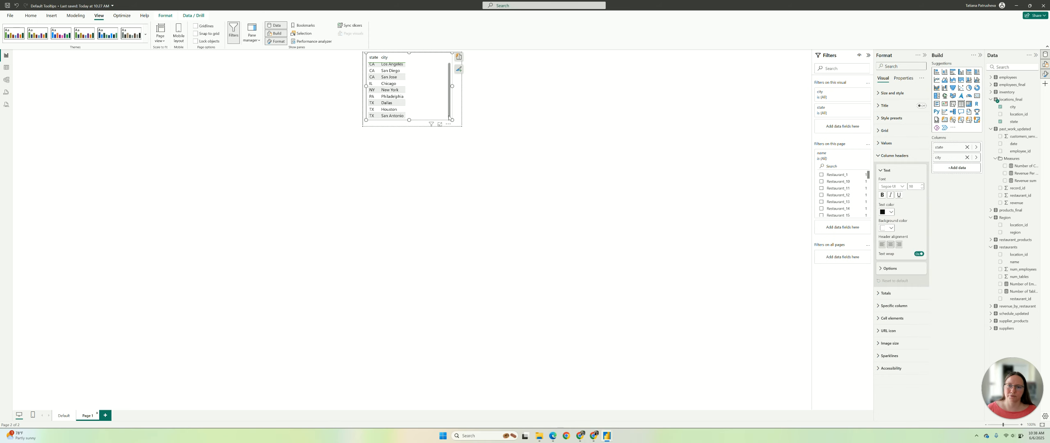
{"action": "left_click_drag", "start_coordinate": [409, 121], "coordinate": [412, 65]}
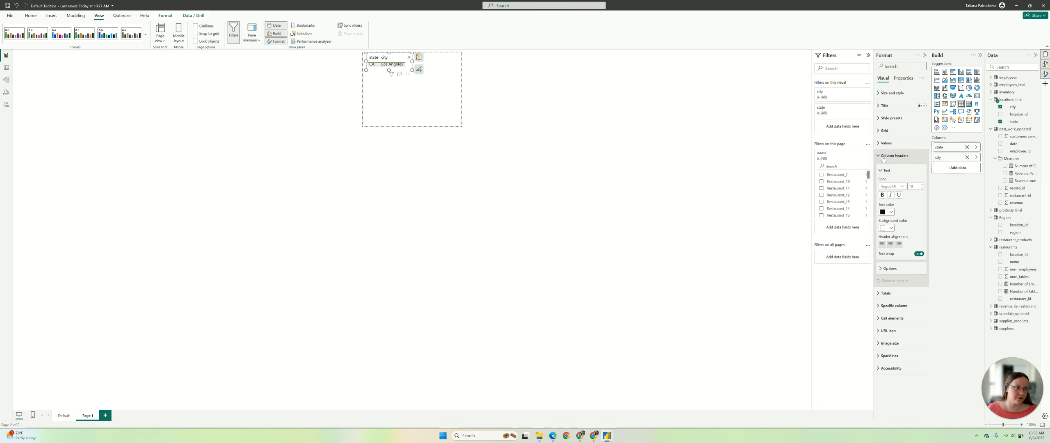
{"action": "left_click", "coordinate": [892, 213]}
{"action": "left_click", "coordinate": [886, 234]}
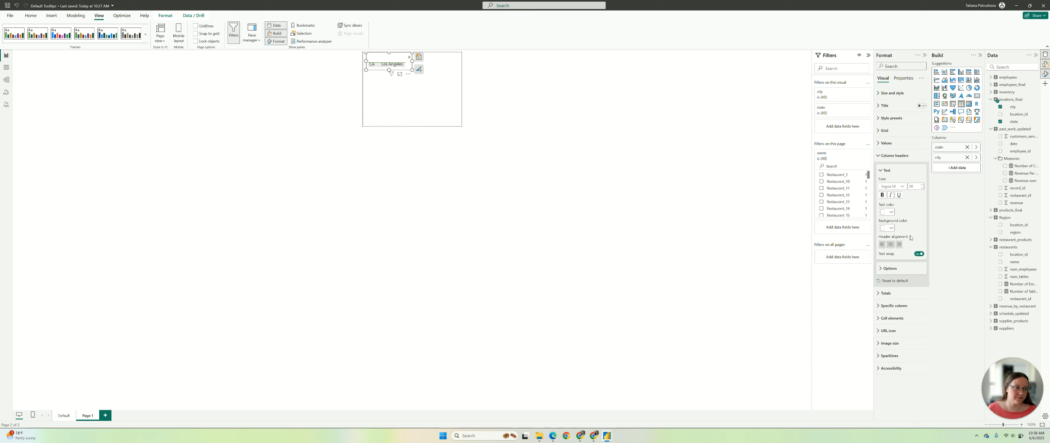
Set the tooltip table's style preset to None
{"action": "left_click", "coordinate": [885, 143]}
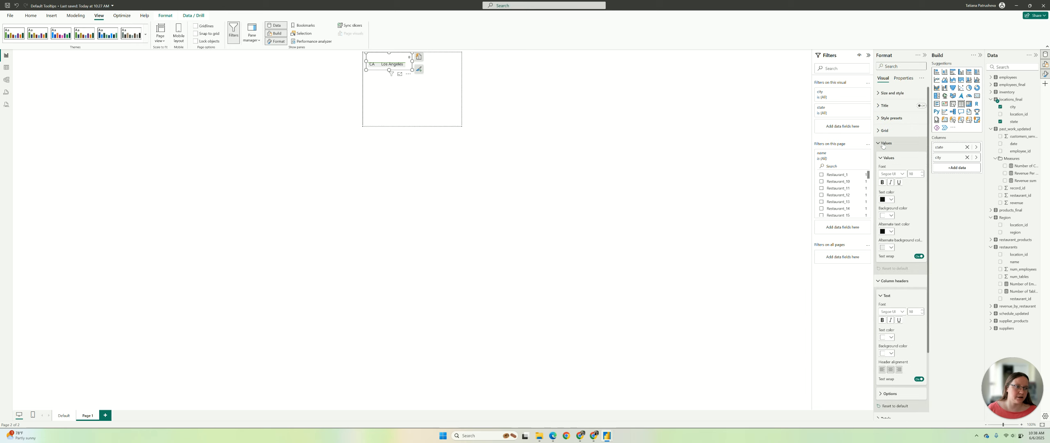
{"action": "left_click", "coordinate": [892, 118]}
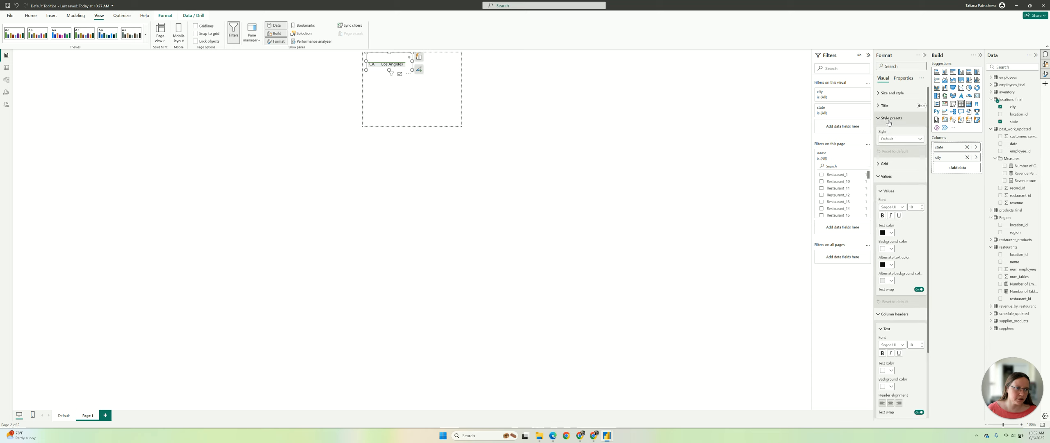
{"action": "left_click", "coordinate": [898, 138]}
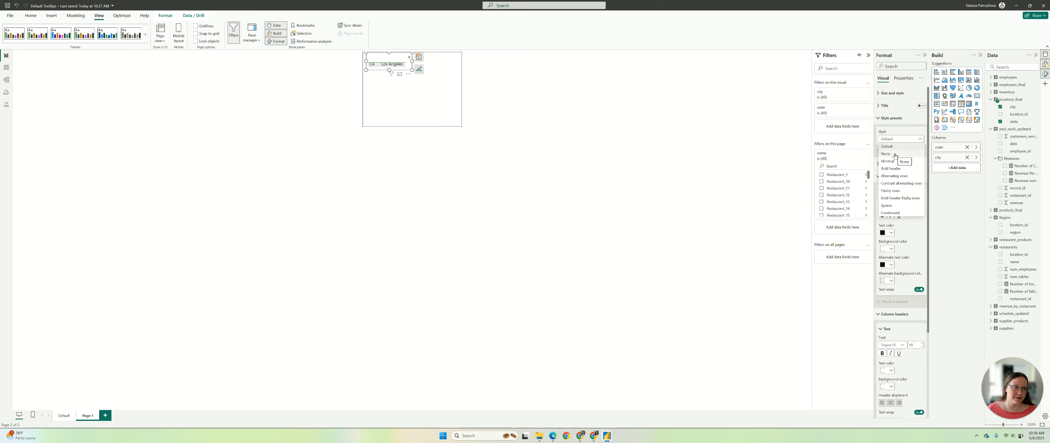
{"action": "left_click", "coordinate": [895, 155]}
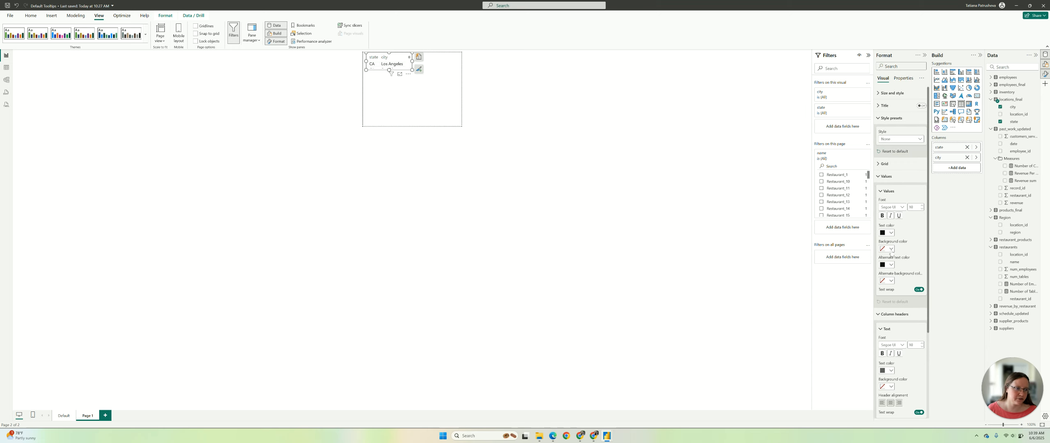
Set the text color of the restyled table's column headers to white
{"action": "scroll", "coordinate": [918, 284], "scroll_direction": "down", "scroll_amount": 3}
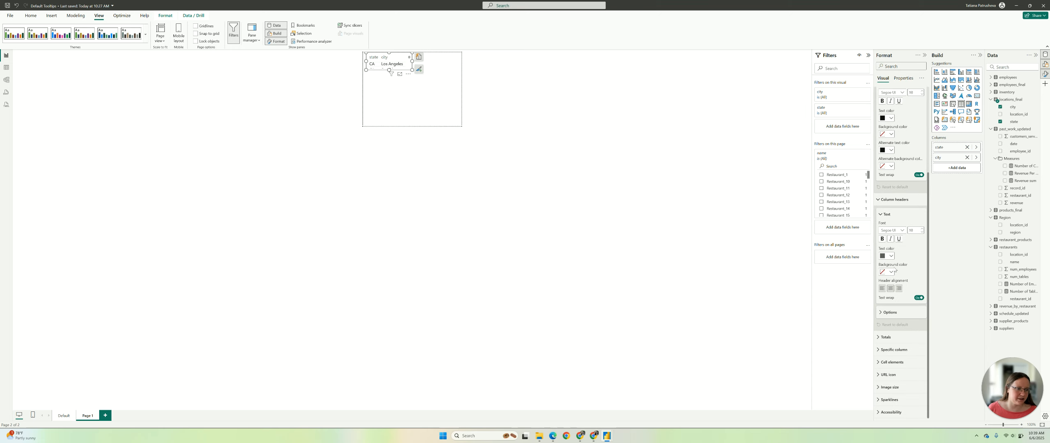
{"action": "left_click", "coordinate": [891, 255]}
{"action": "left_click", "coordinate": [885, 278]}
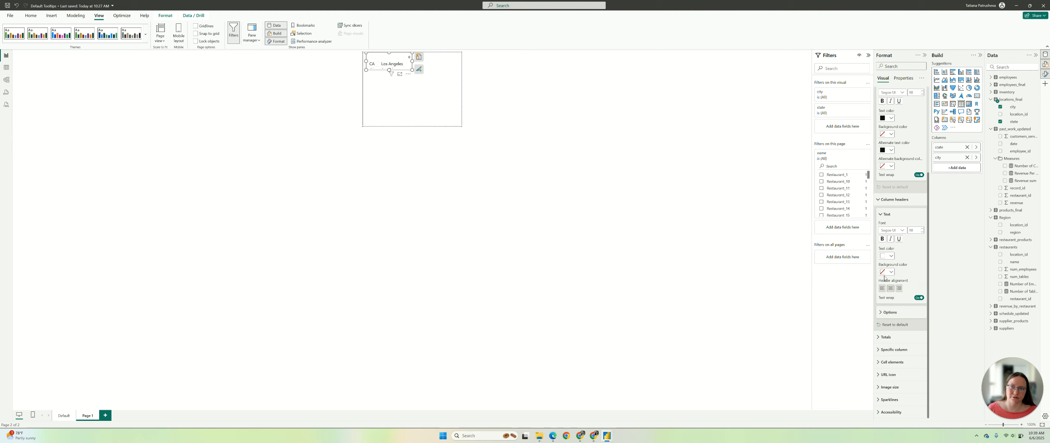
Turn off the tooltip table's horizontal gridlines
{"action": "scroll", "coordinate": [899, 210], "scroll_direction": "up", "scroll_amount": 3}
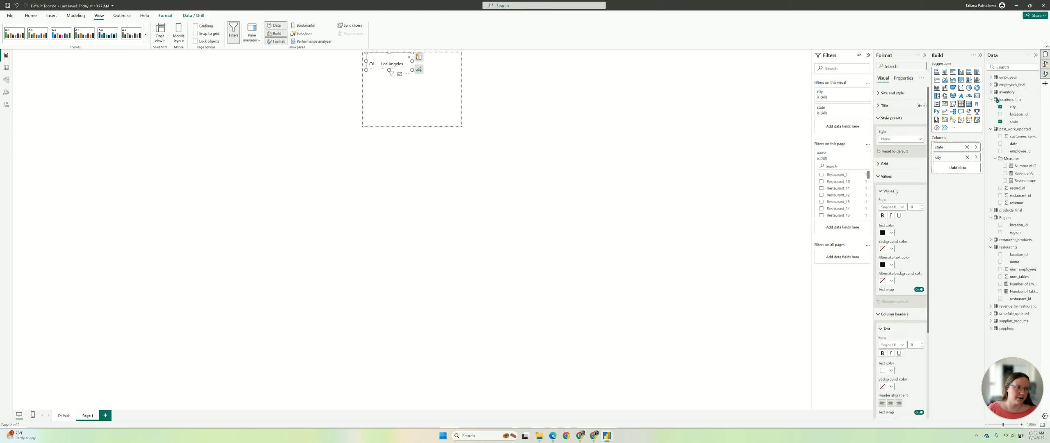
{"action": "left_click", "coordinate": [886, 177]}
{"action": "left_click", "coordinate": [884, 164]}
{"action": "left_click", "coordinate": [918, 179]}
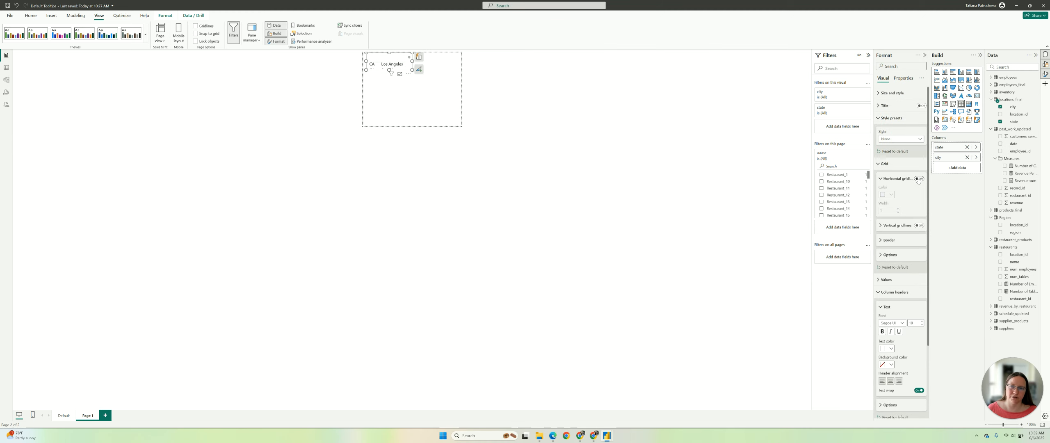
{"action": "left_click", "coordinate": [885, 164]}
{"action": "left_click", "coordinate": [885, 118]}
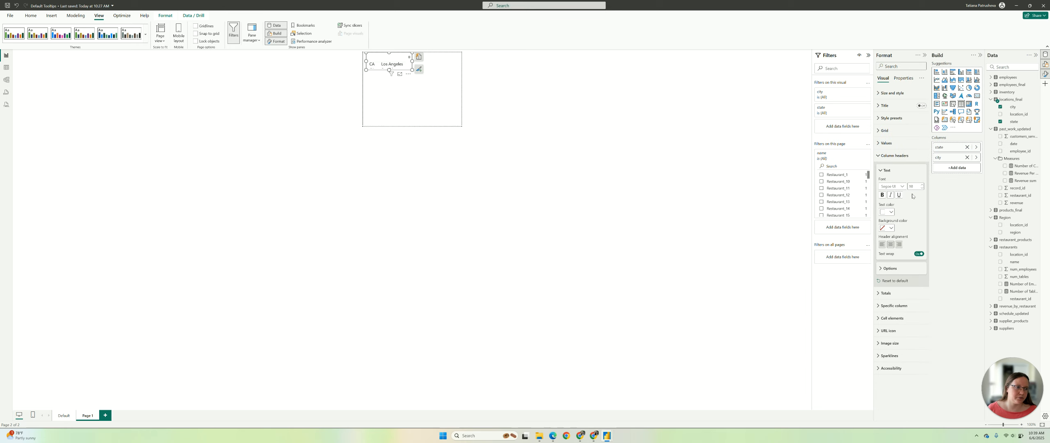
{"action": "left_click", "coordinate": [890, 155]}
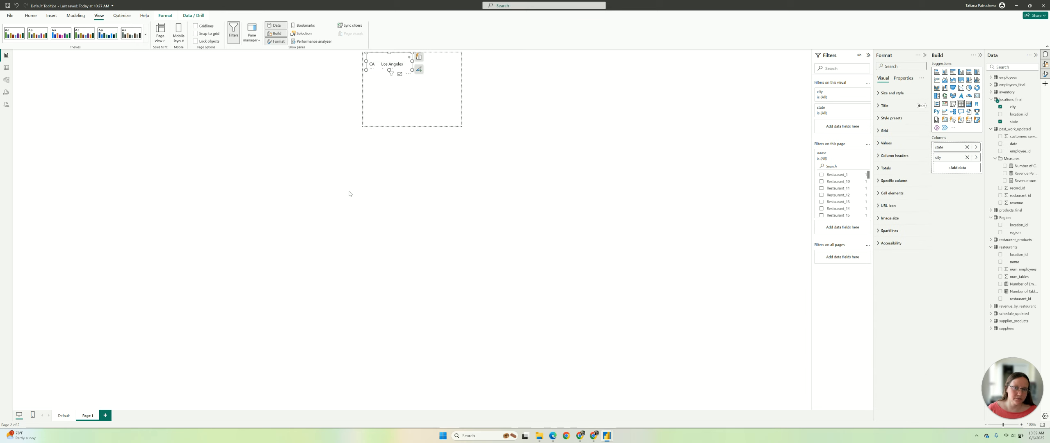
Check the restyled tooltip on the bars of the Default page, and return to the tooltip page
{"action": "left_click", "coordinate": [64, 417]}
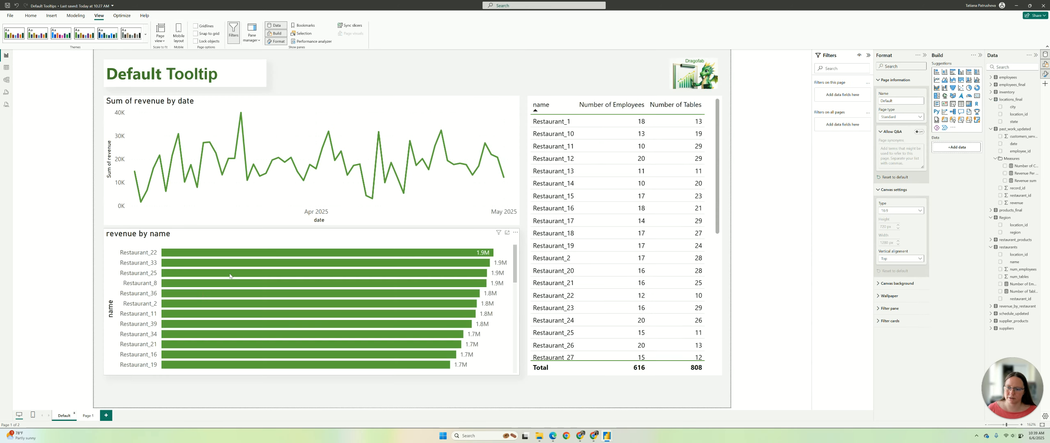
{"action": "mouse_move", "coordinate": [231, 277]}
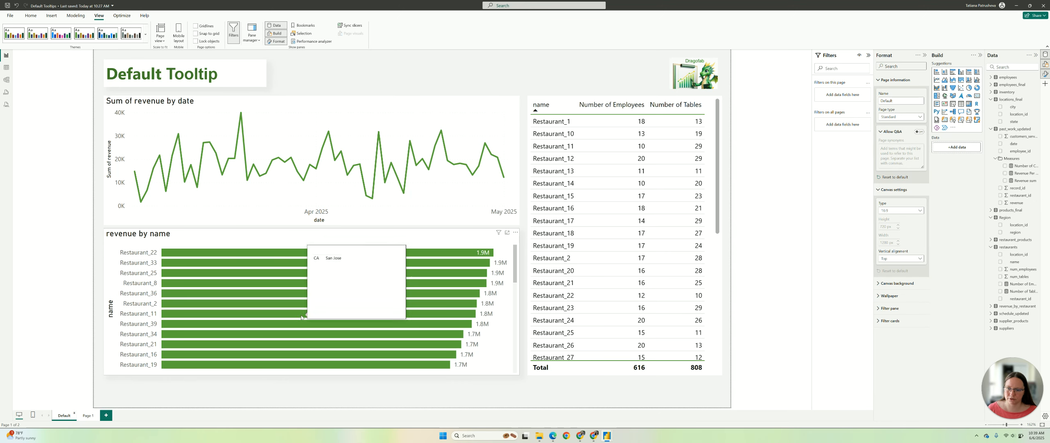
{"action": "left_click", "coordinate": [88, 415]}
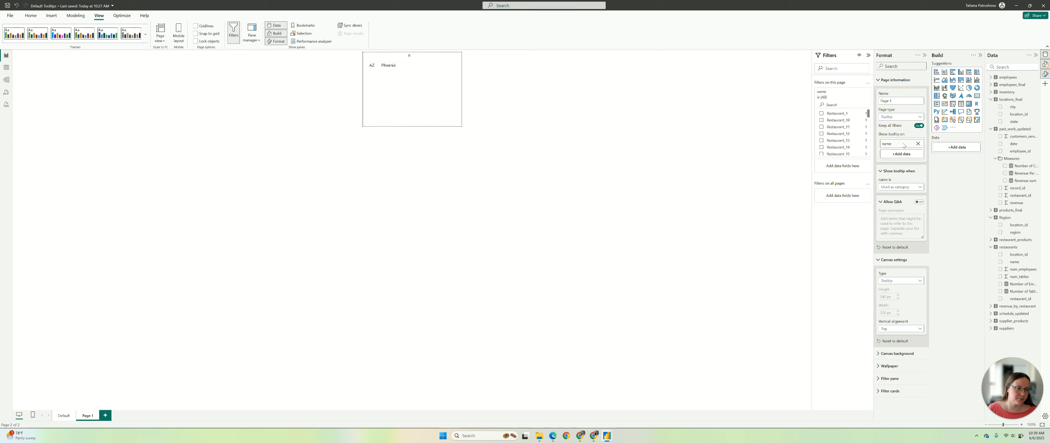
Set the tooltip page's canvas type to Custom and reduce its height to about 80 px
{"action": "left_click", "coordinate": [888, 282]}
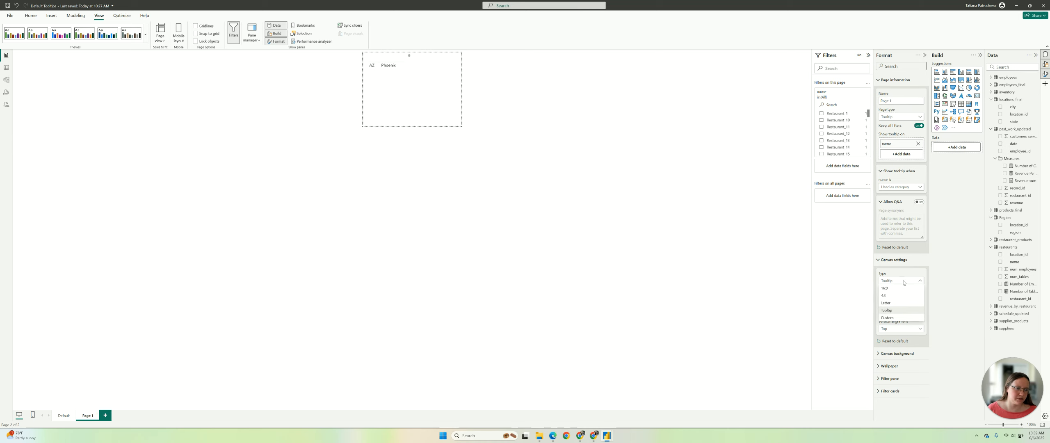
{"action": "left_click", "coordinate": [901, 319]}
{"action": "double_click", "coordinate": [885, 297]}
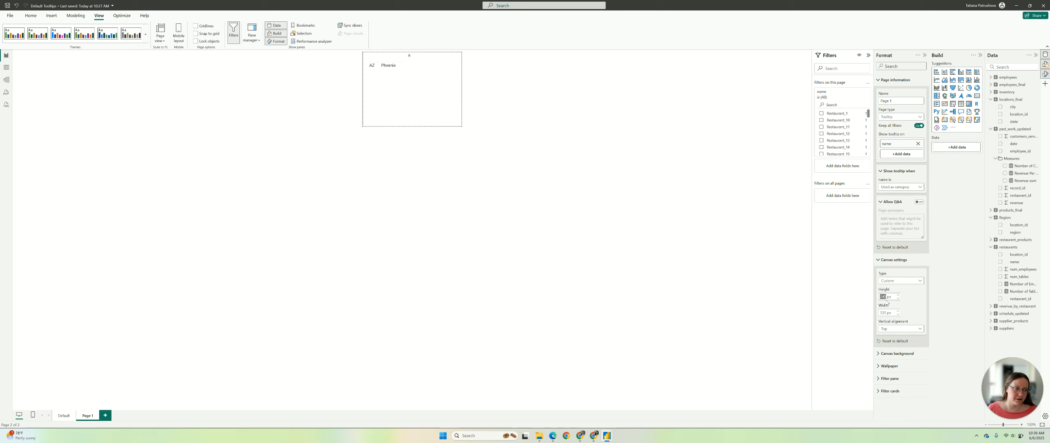
{"action": "type", "text": "200"}
{"action": "key", "text": "Return"}
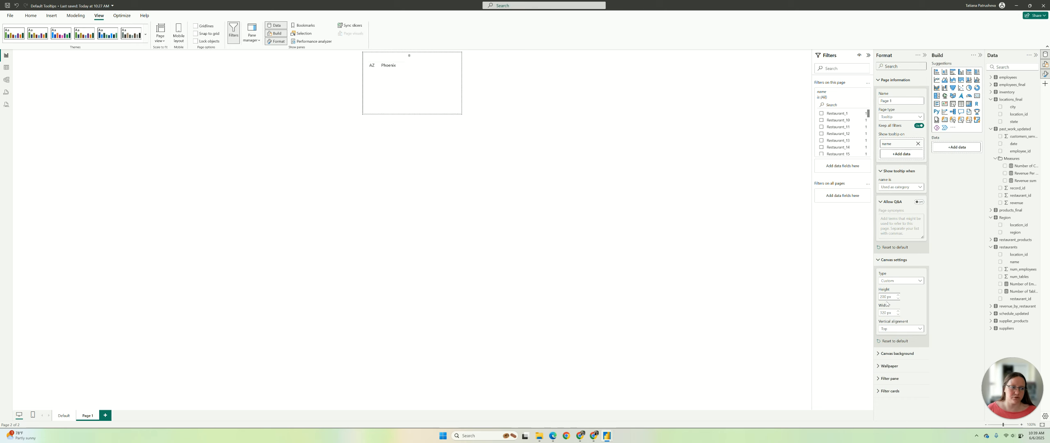
{"action": "double_click", "coordinate": [886, 297]}
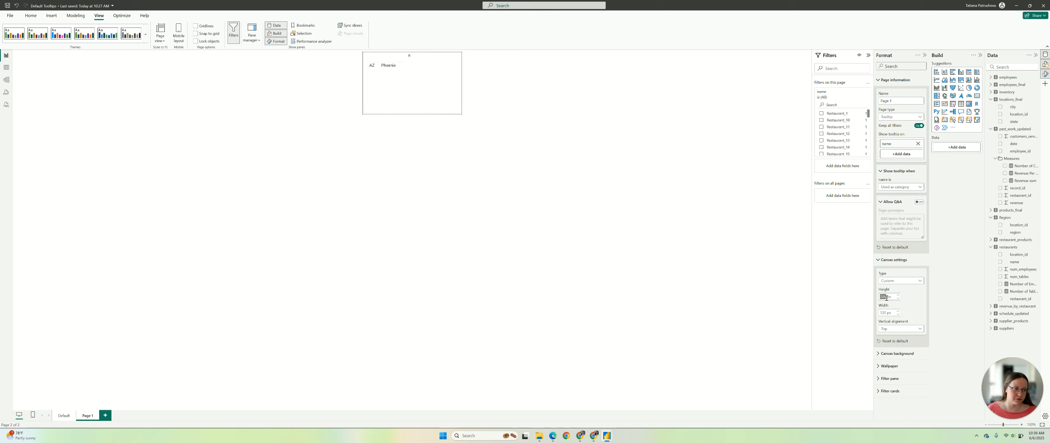
{"action": "type", "text": "1"}
{"action": "key", "text": "Return"}
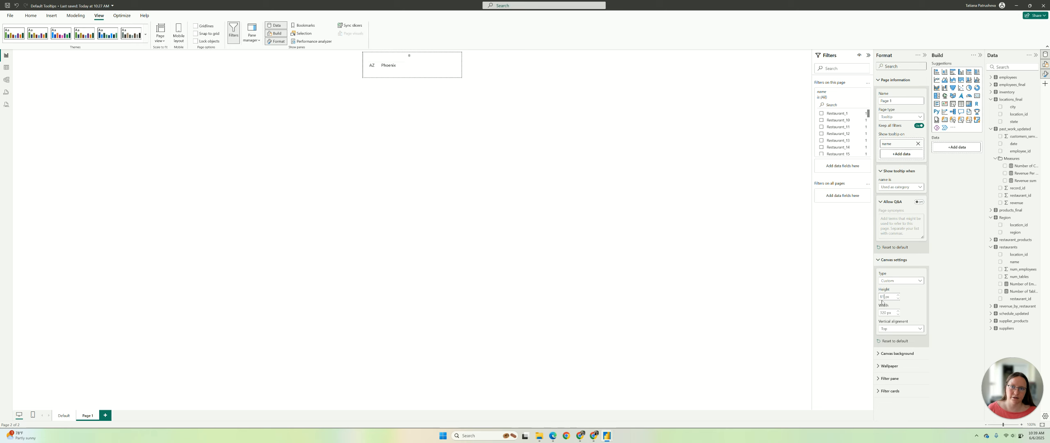
Set the tooltip page's canvas width to 200 px
{"action": "double_click", "coordinate": [886, 313]}
{"action": "type", "text": "100"}
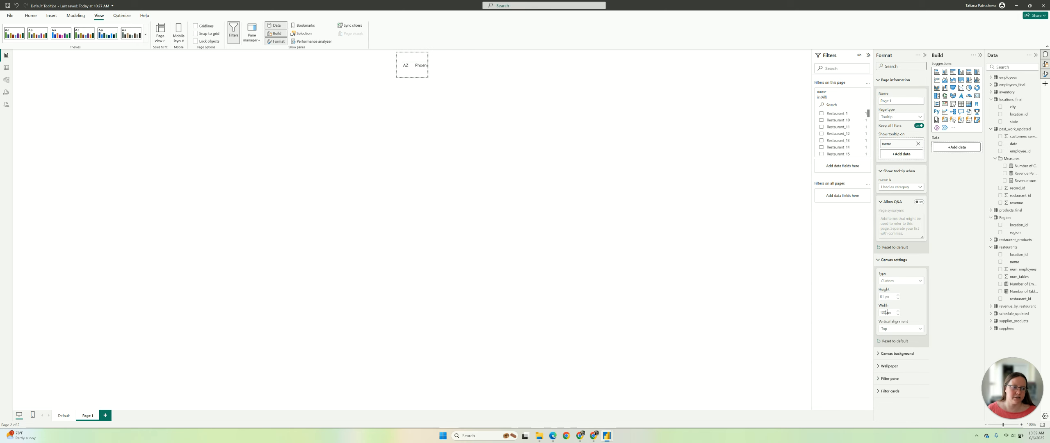
{"action": "key", "text": "BackSpace"}
{"action": "type", "text": "200"}
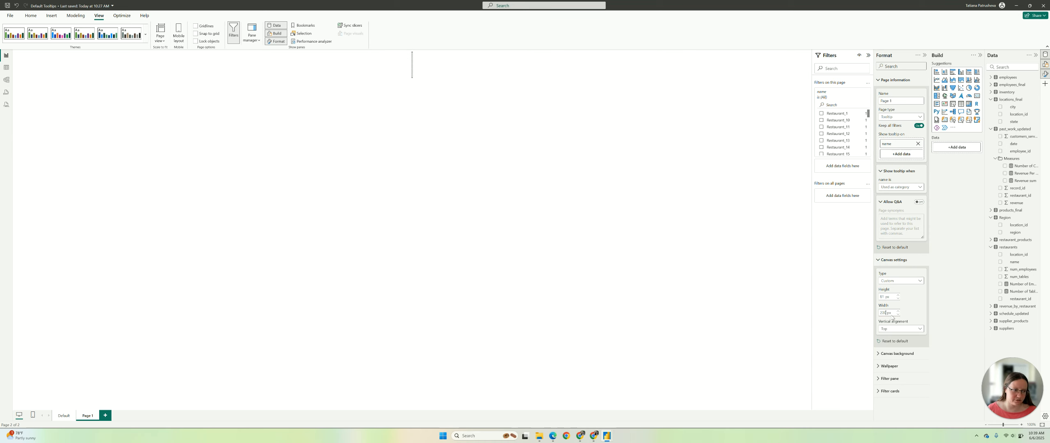
{"action": "left_click", "coordinate": [706, 294]}
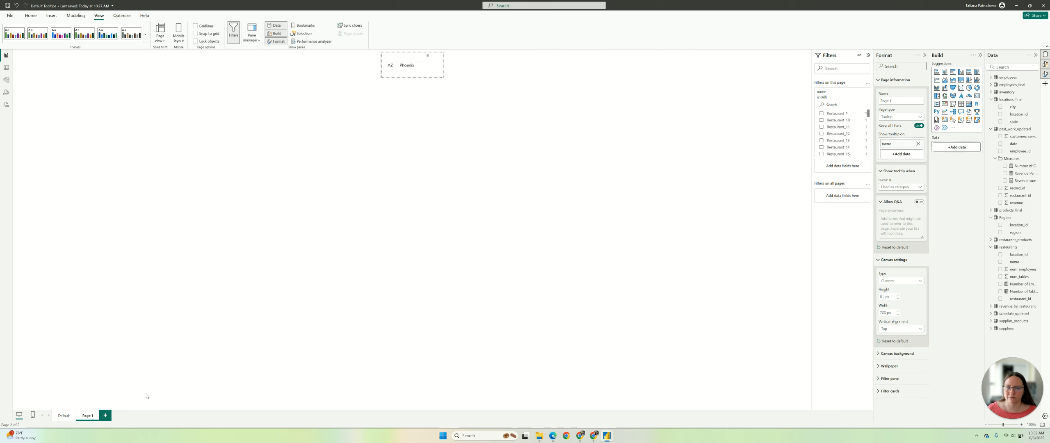
Check the resized tooltip on the revenue by name bars, and return to the tooltip page
{"action": "left_click", "coordinate": [64, 416]}
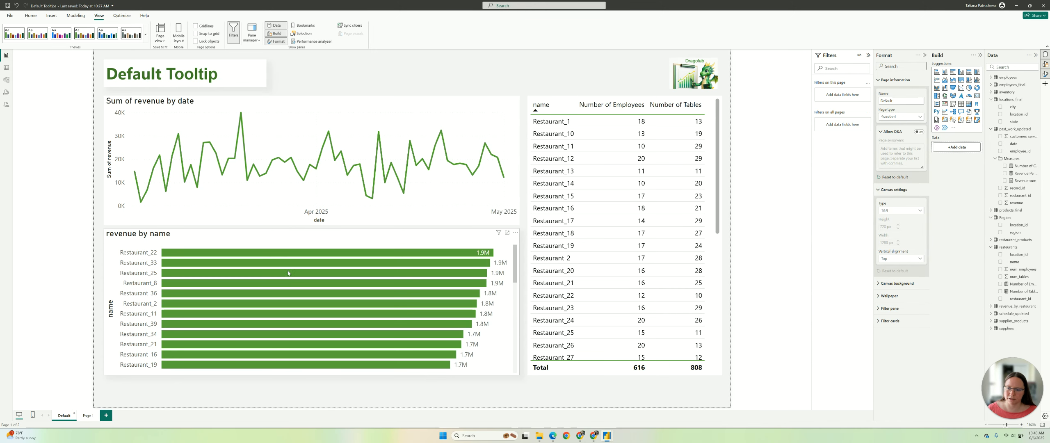
{"action": "mouse_move", "coordinate": [301, 262]}
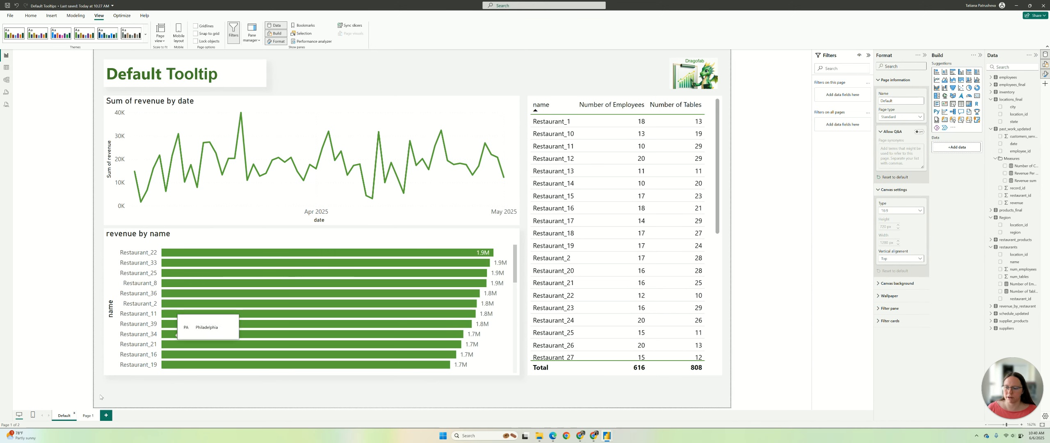
{"action": "left_click", "coordinate": [88, 415]}
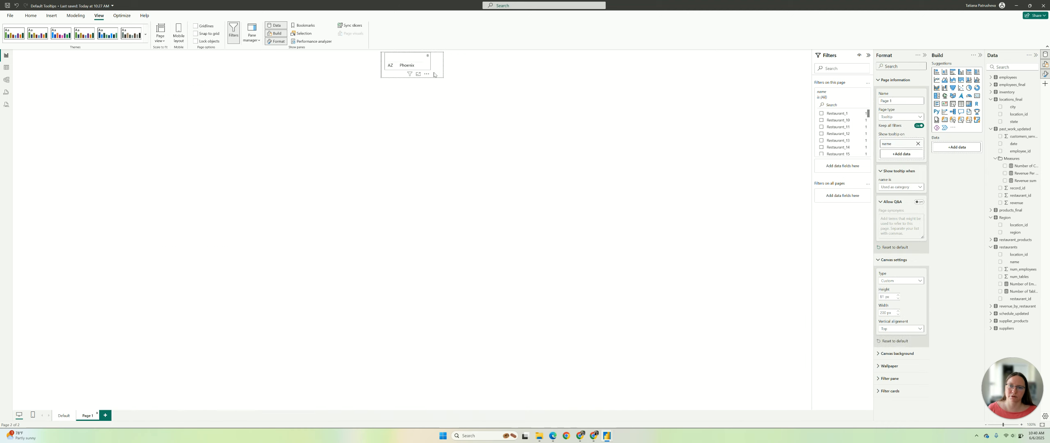
Rename the tooltip page as City and State Tooltip and hide it from report viewers
{"action": "double_click", "coordinate": [95, 416]}
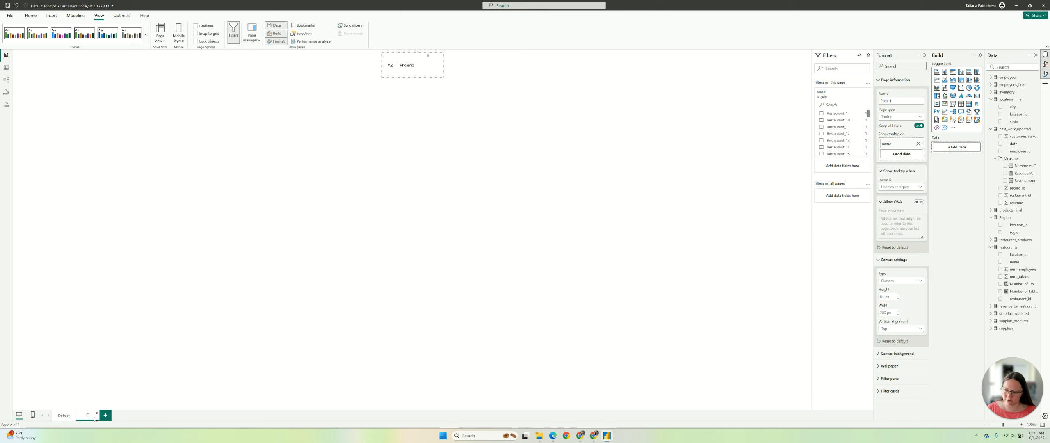
{"action": "type", "text": "City and"}
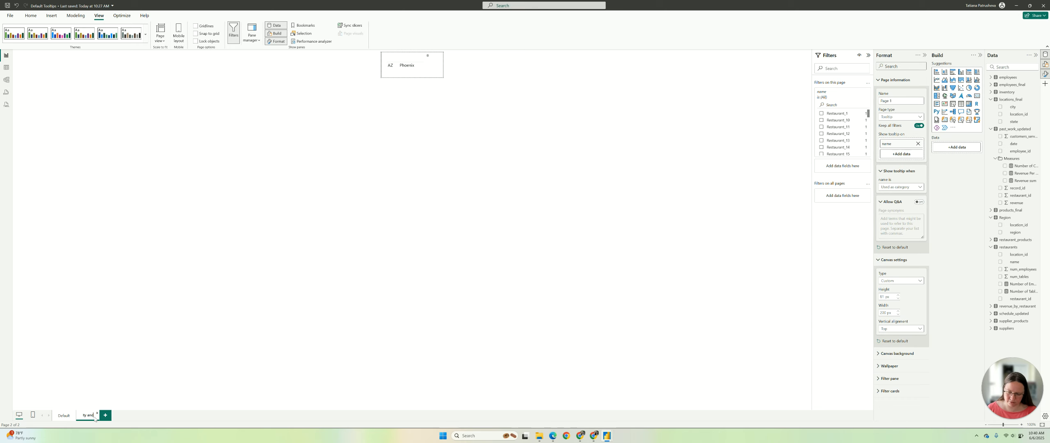
{"action": "type", "text": " S"}
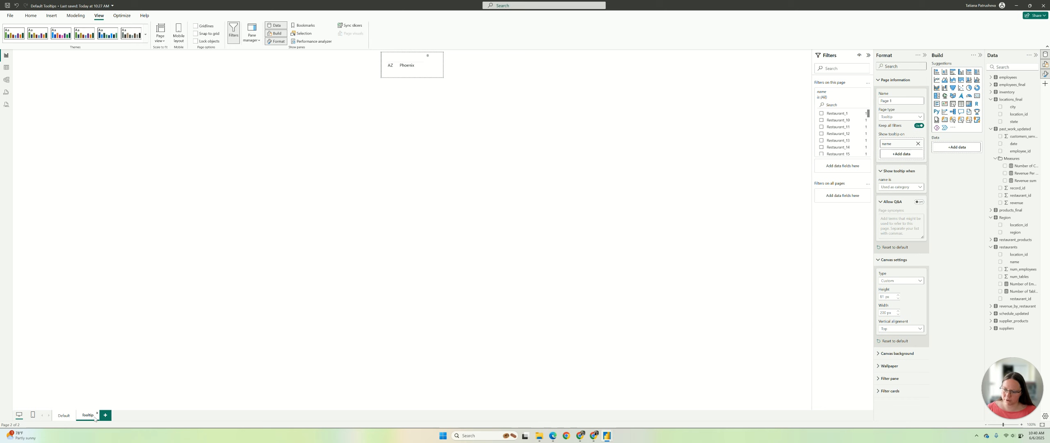
{"action": "left_click", "coordinate": [371, 295]}
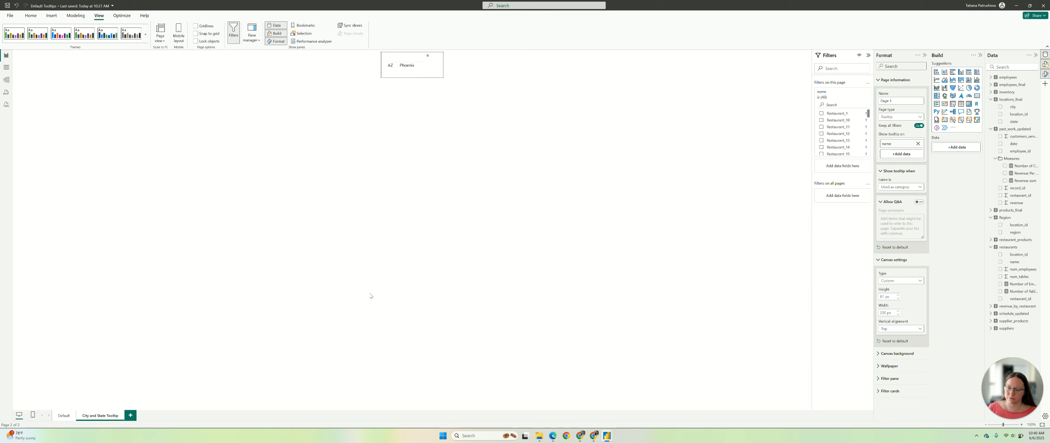
{"action": "right_click", "coordinate": [107, 417]}
{"action": "left_click", "coordinate": [118, 407]}
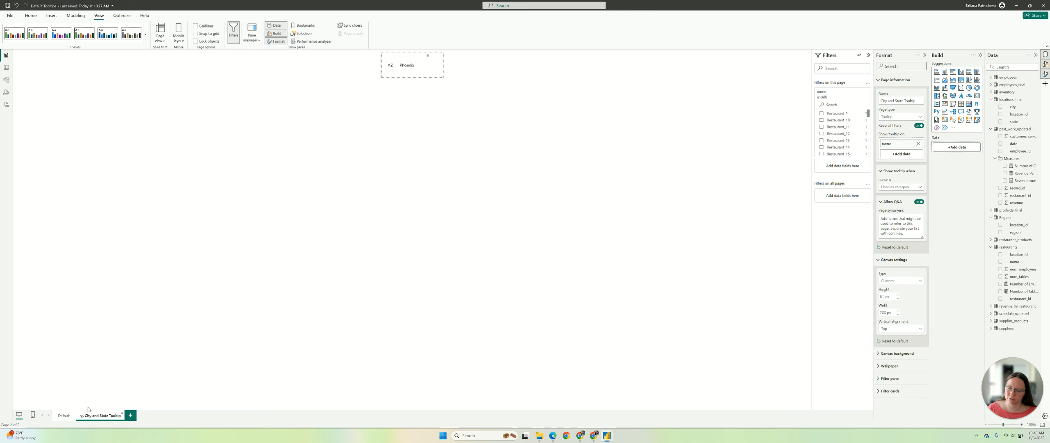
Check the custom tooltip on the revenue by name bars of the Default page, and return to the City and State Tooltip page
{"action": "left_click", "coordinate": [61, 417]}
{"action": "mouse_move", "coordinate": [328, 304]}
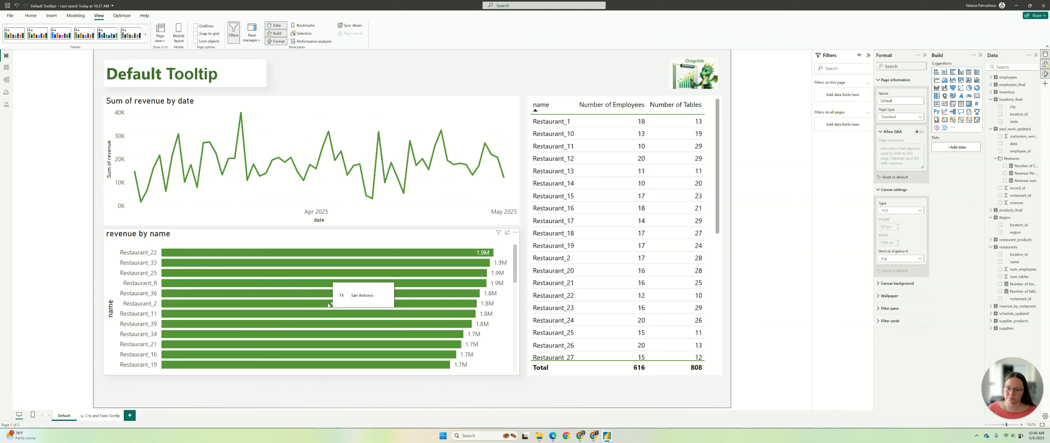
{"action": "left_click", "coordinate": [103, 416]}
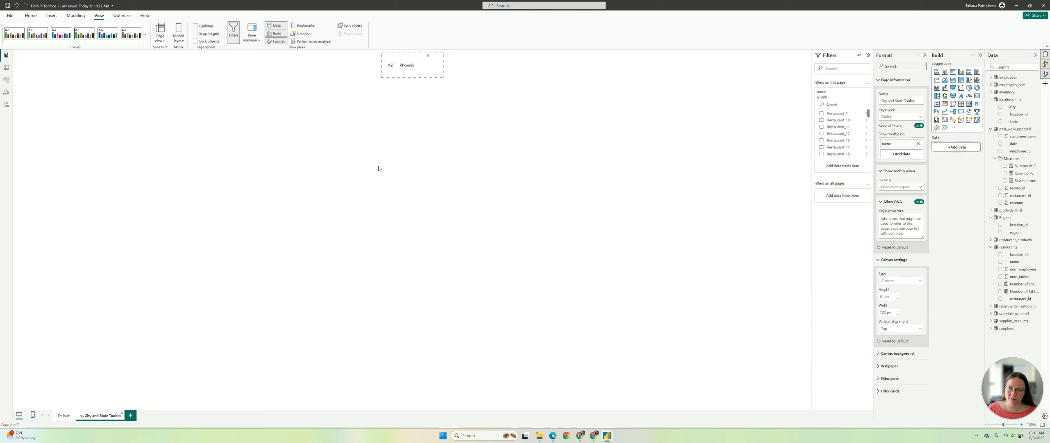
Inspect the grid border and border color options of the city and state table on the tooltip page
{"action": "left_click", "coordinate": [427, 66]}
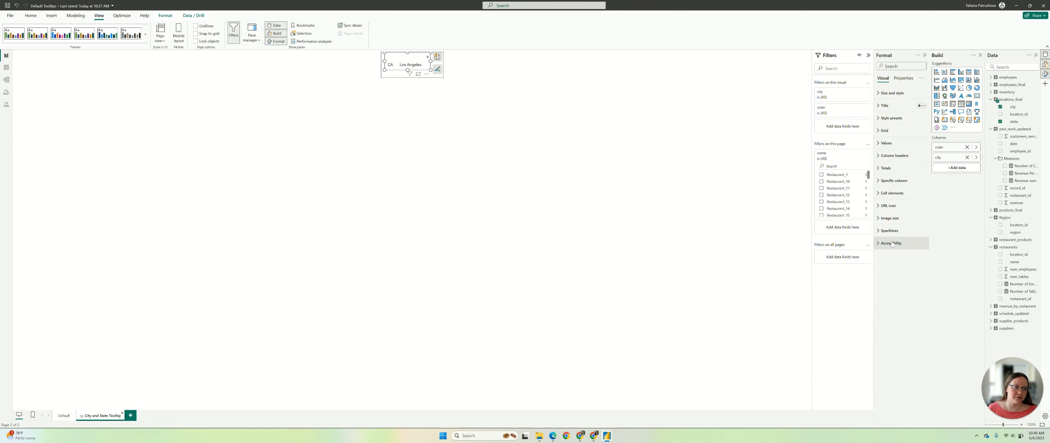
{"action": "left_click", "coordinate": [897, 133]}
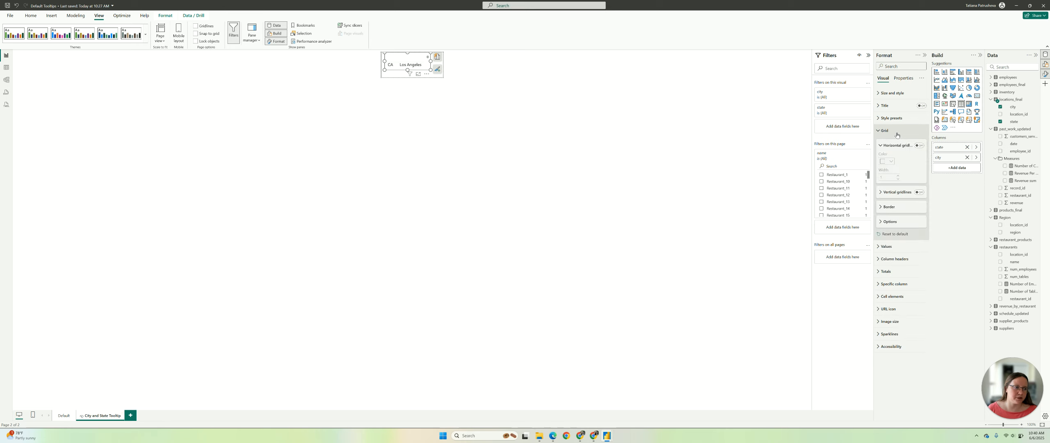
{"action": "left_click", "coordinate": [901, 209]}
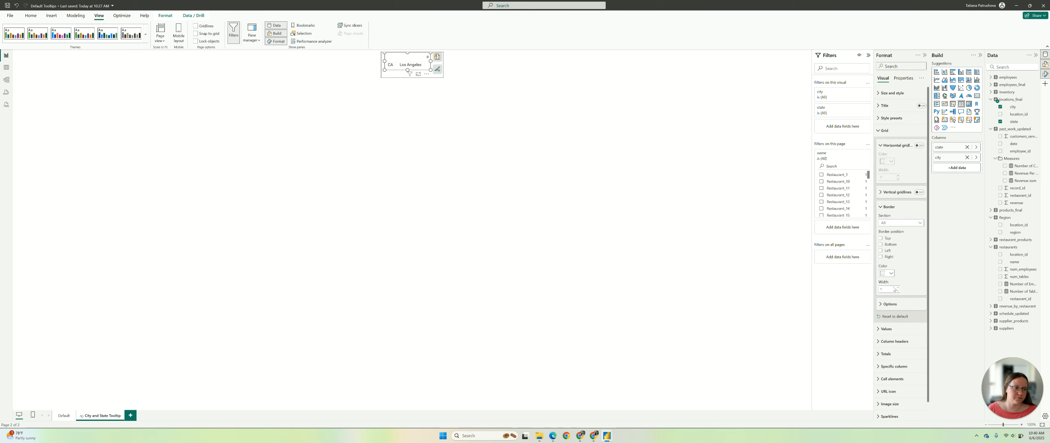
{"action": "left_click", "coordinate": [889, 274]}
{"action": "left_click", "coordinate": [730, 253]}
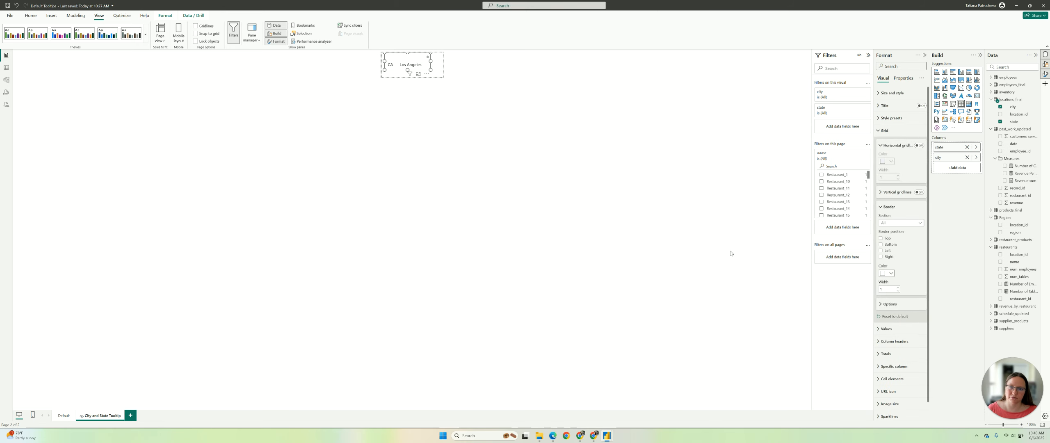
{"action": "left_click", "coordinate": [519, 143]}
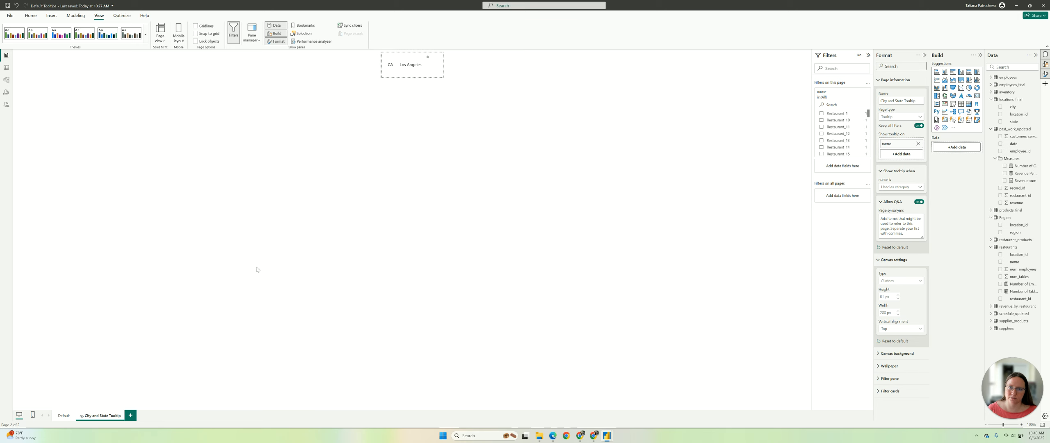
Review the tooltip on the Default page's revenue bars once more, and return to the city and state table
{"action": "left_click", "coordinate": [60, 416]}
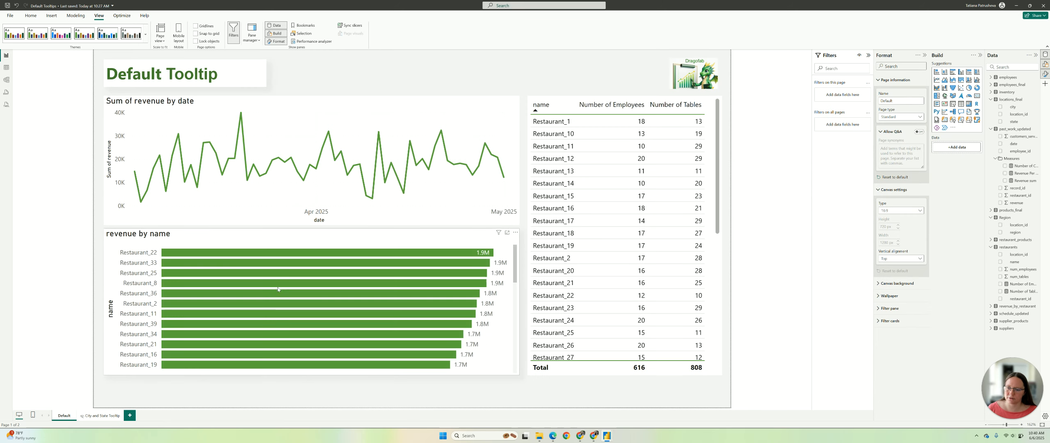
{"action": "mouse_move", "coordinate": [278, 289]}
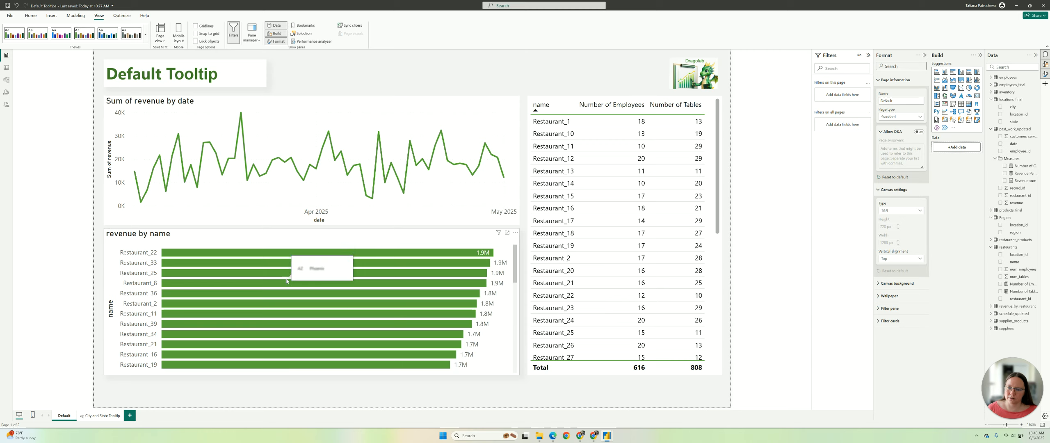
{"action": "left_click", "coordinate": [102, 416]}
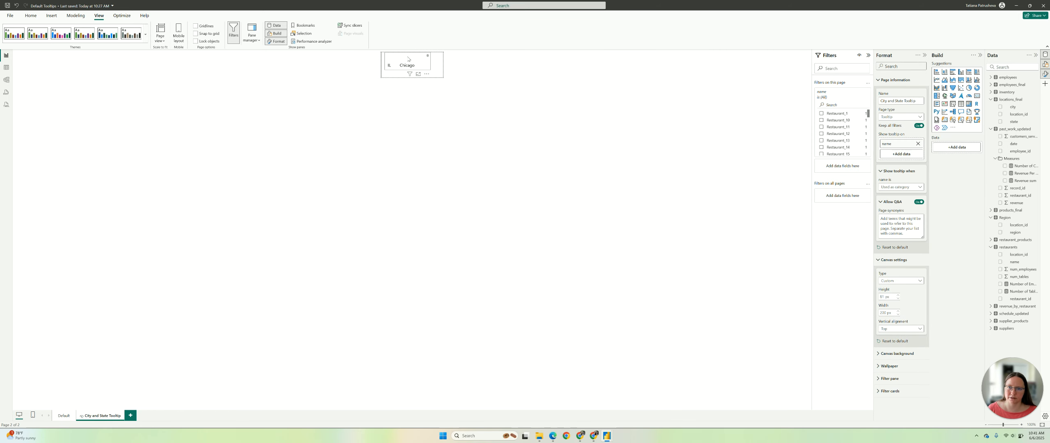
{"action": "left_click", "coordinate": [430, 70]}
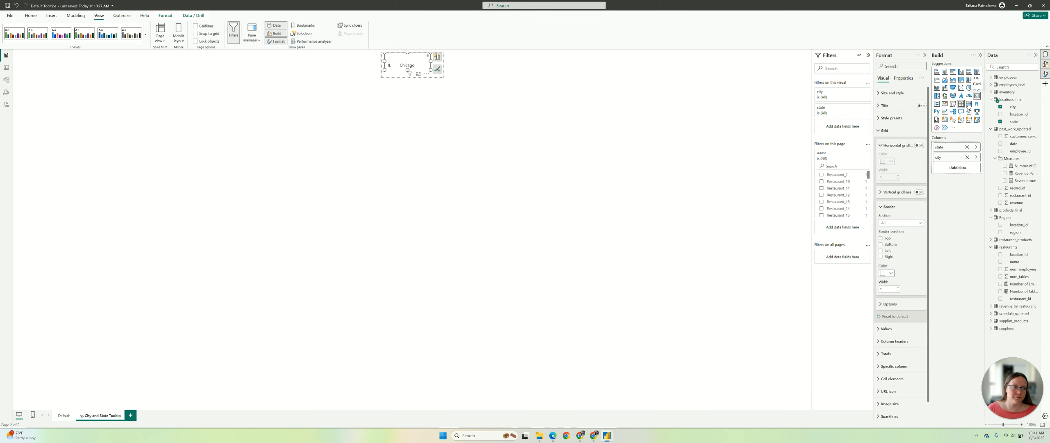
{"action": "left_click", "coordinate": [446, 177]}
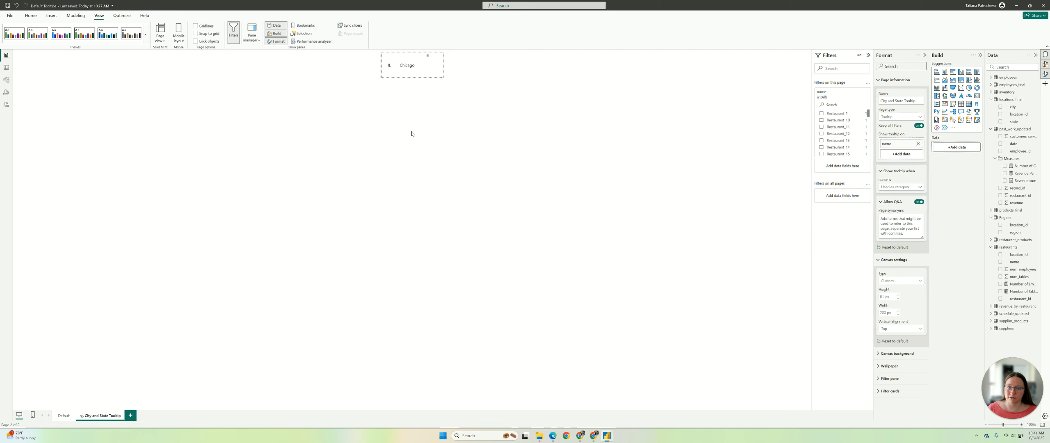
Duplicate the City and State Tooltip page and rename the copy as Revenue by Customer
{"action": "right_click", "coordinate": [104, 418]}
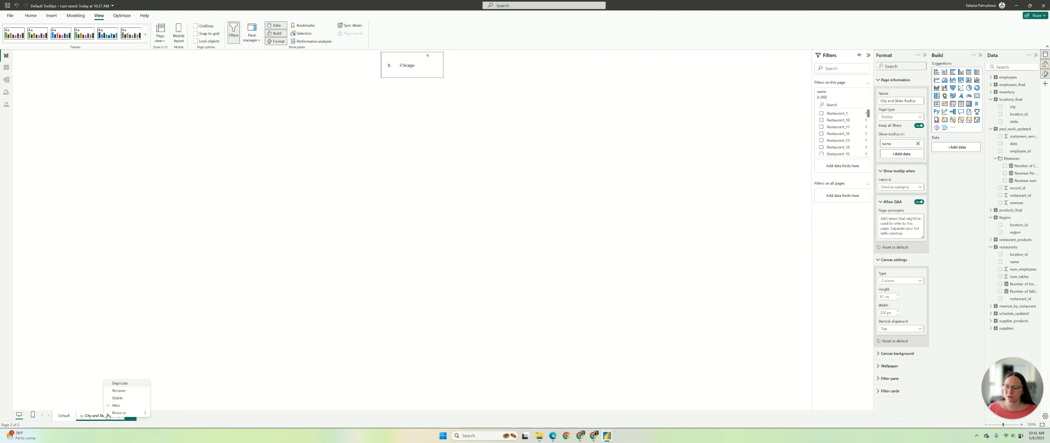
{"action": "left_click", "coordinate": [120, 383]}
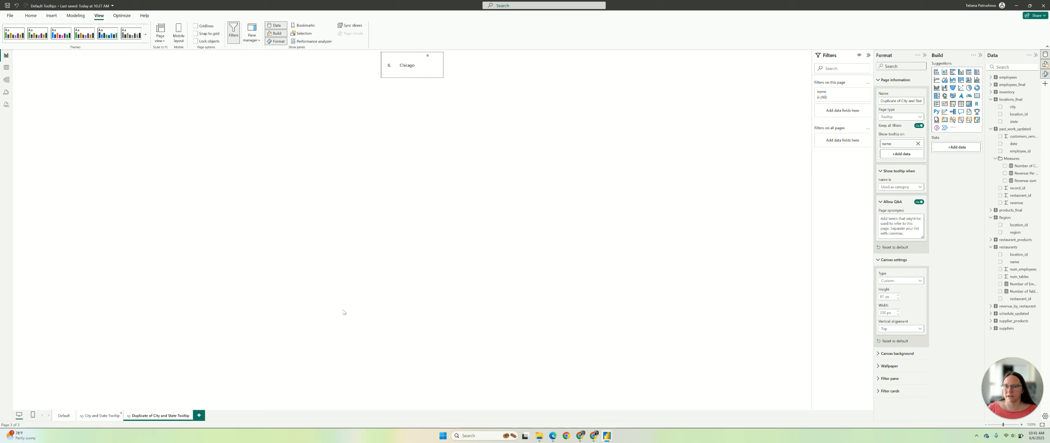
{"action": "double_click", "coordinate": [157, 416]}
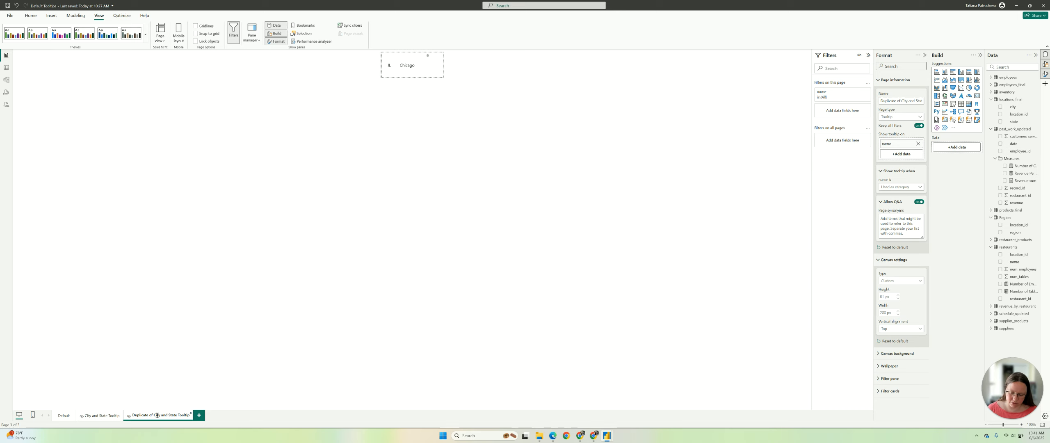
{"action": "key", "text": "ctrl+a"}
{"action": "key", "text": "BackSpace"}
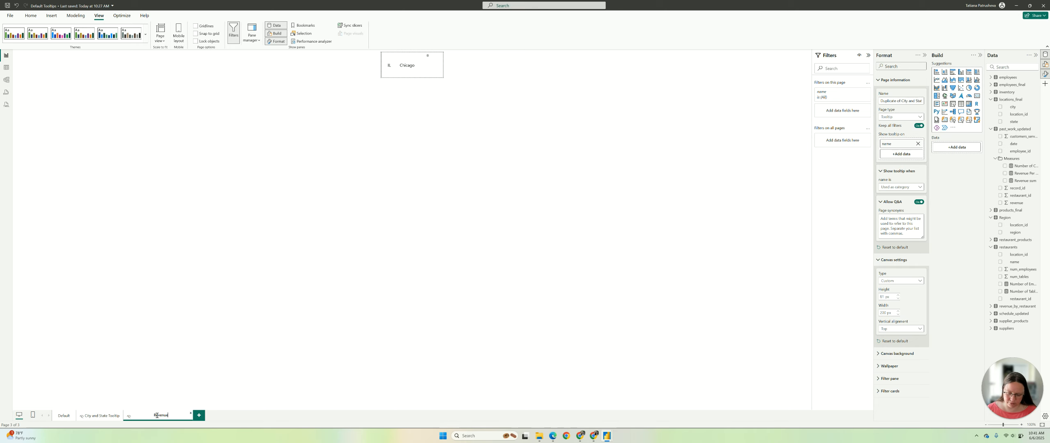
{"action": "type", "text": "by"}
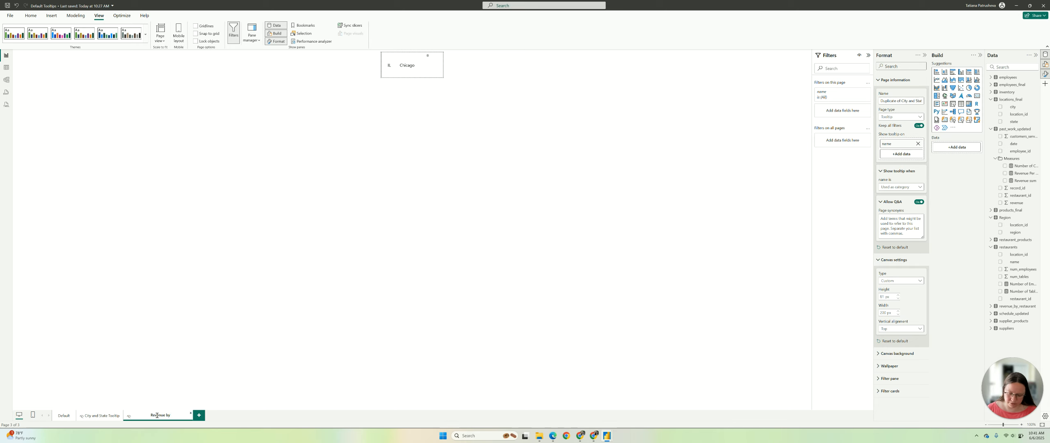
{"action": "type", "text": " Customer"}
{"action": "key", "text": "Return"}
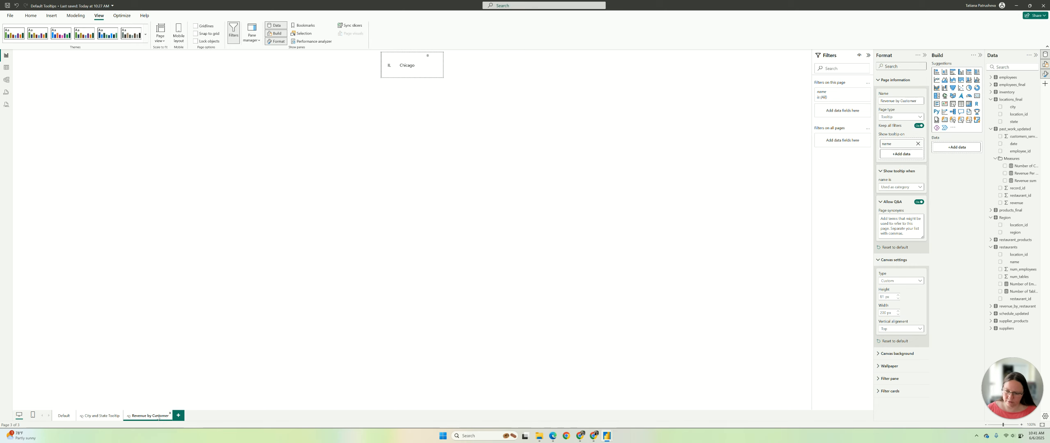
Check the default tooltip on the Default page's Sum of revenue by date line chart, and select that chart
{"action": "left_click", "coordinate": [62, 415]}
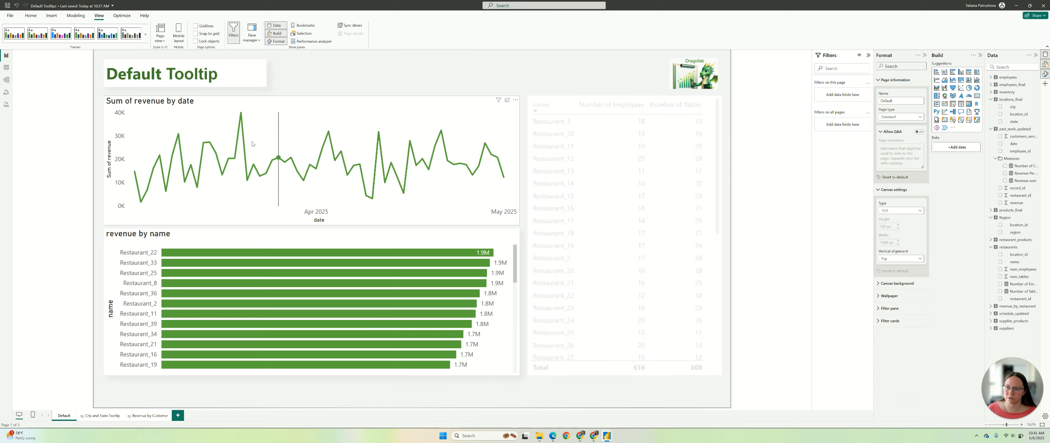
{"action": "mouse_move", "coordinate": [248, 127]}
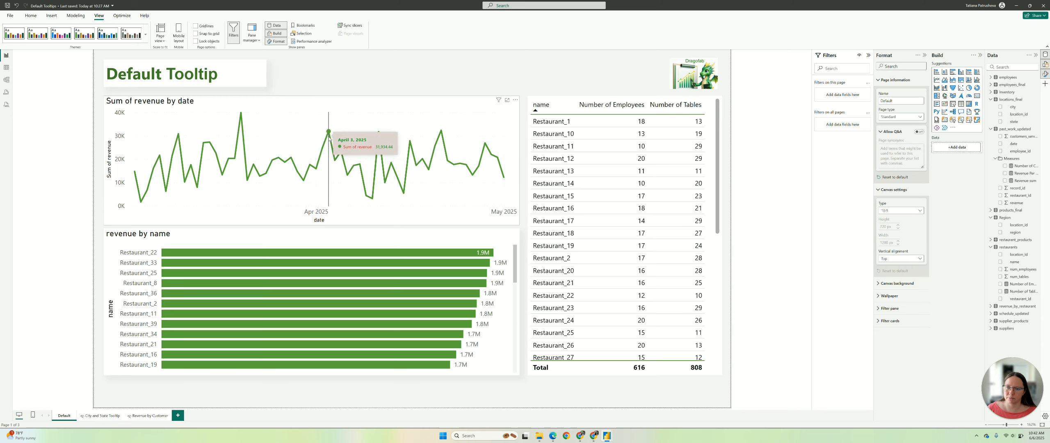
{"action": "left_click", "coordinate": [436, 102]}
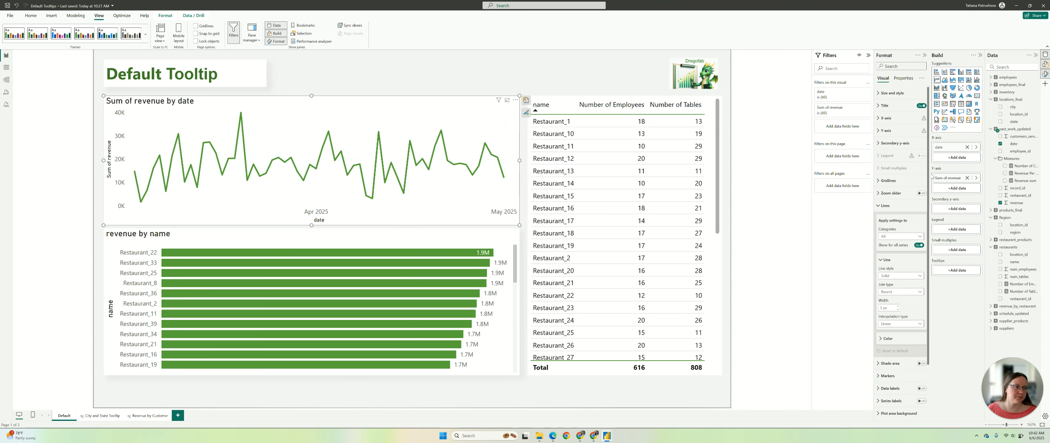
Make room for the full measure names and examine the formulas of Revenue sum and Revenue Per Customer
{"action": "left_click_drag", "start_coordinate": [988, 171], "coordinate": [950, 175]}
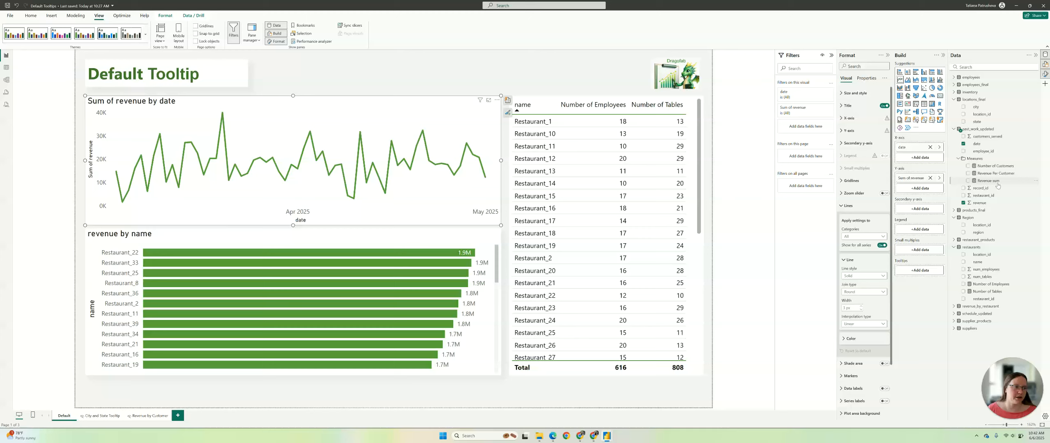
{"action": "left_click", "coordinate": [997, 183]}
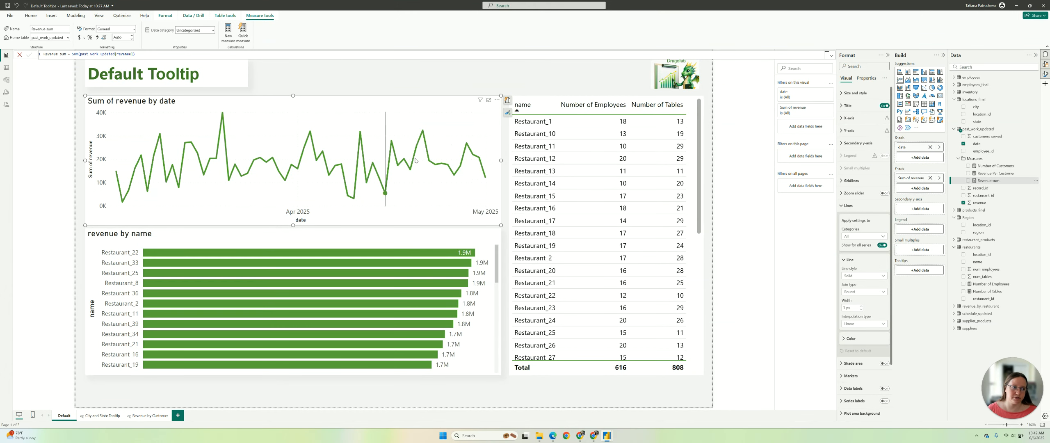
{"action": "left_click", "coordinate": [998, 175]}
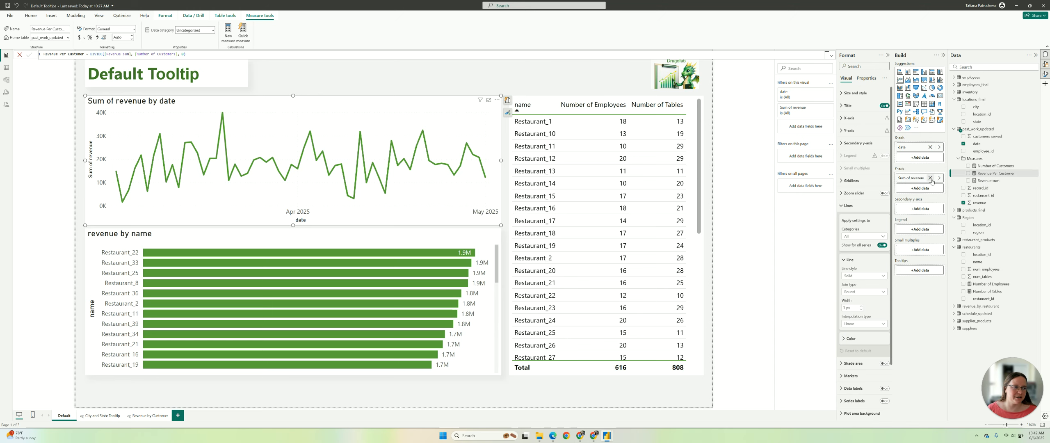
Replace the revenue field on the line chart's Y-axis with the Revenue sum measure
{"action": "left_click", "coordinate": [963, 203]}
{"action": "left_click", "coordinate": [968, 181]}
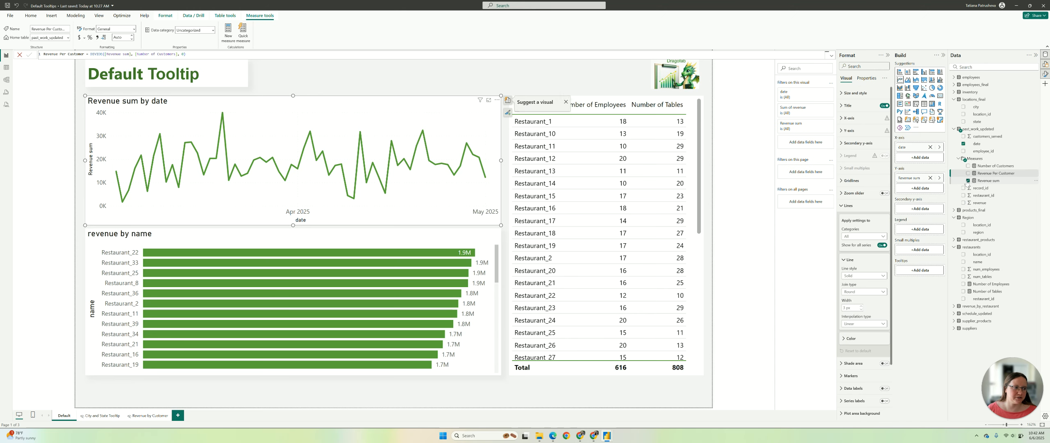
Examine the Revenue sum, Revenue Per Customer and Number of Customers formulas, and go to the Revenue by Customer page
{"action": "left_click", "coordinate": [991, 181]}
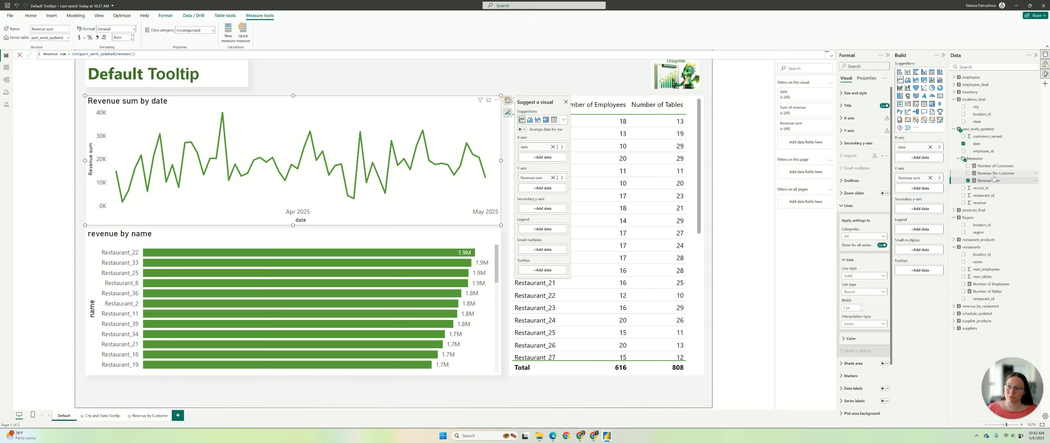
{"action": "left_click", "coordinate": [993, 178]}
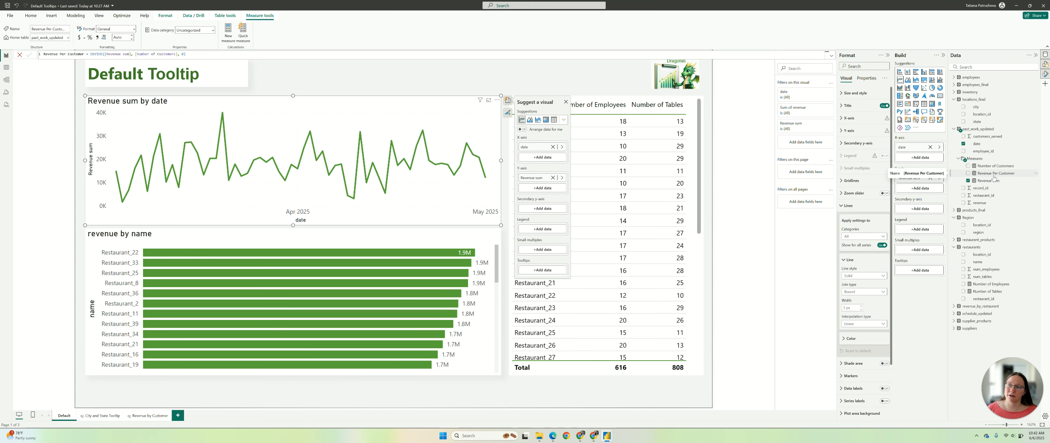
{"action": "left_click", "coordinate": [996, 166]}
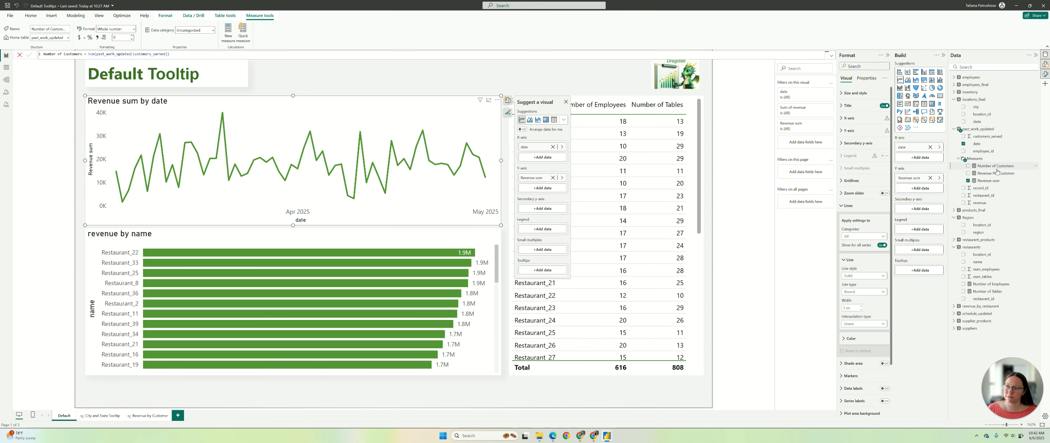
{"action": "left_click", "coordinate": [989, 174]}
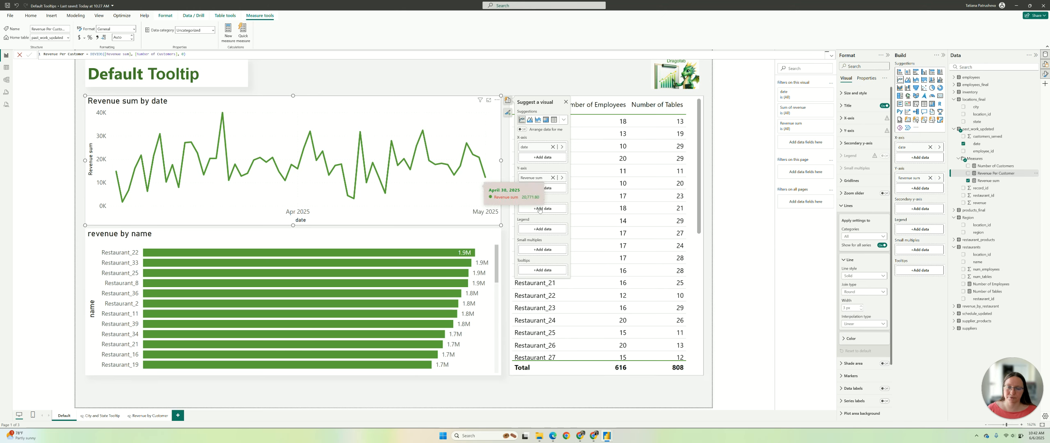
{"action": "left_click", "coordinate": [162, 416]}
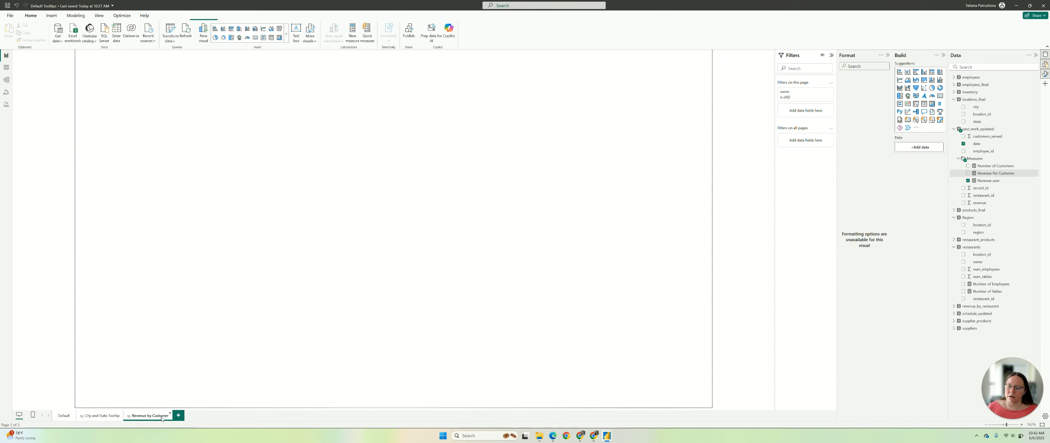
Delete the copied state and city table from the Revenue by Customer page and remove name from the page's Show tooltip on fields
{"action": "left_click", "coordinate": [414, 67]}
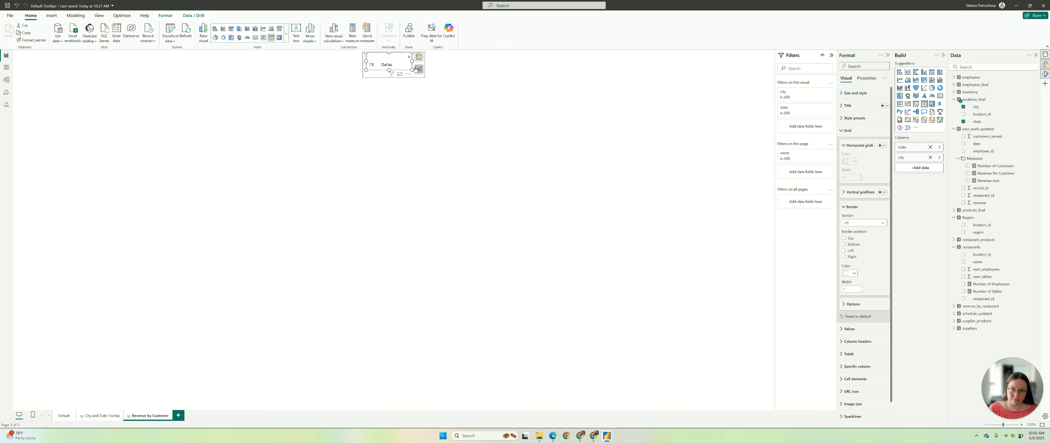
{"action": "left_click", "coordinate": [417, 77]}
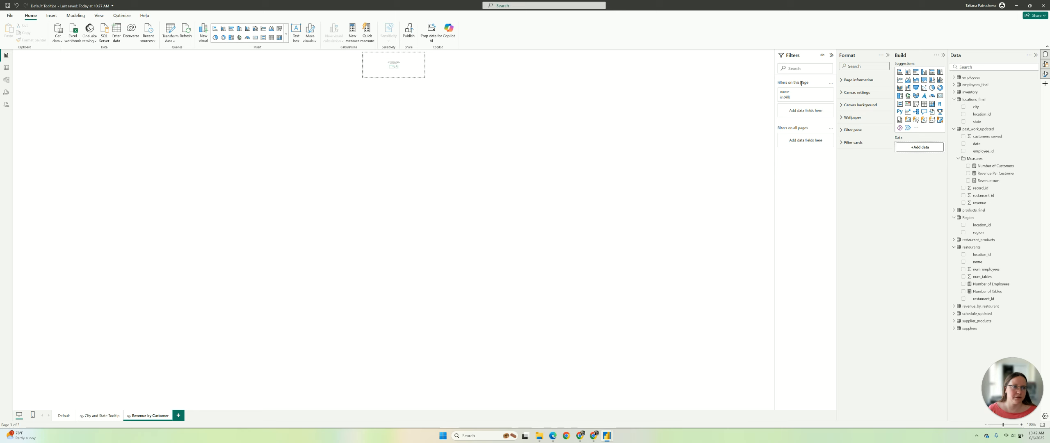
{"action": "left_click", "coordinate": [856, 80]}
{"action": "left_click", "coordinate": [880, 146]}
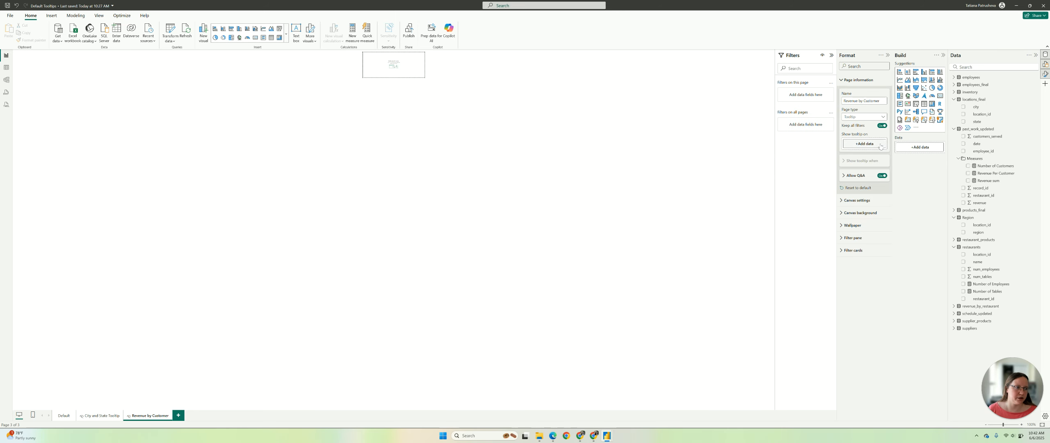
{"action": "left_click_drag", "start_coordinate": [978, 144], "coordinate": [917, 150]}
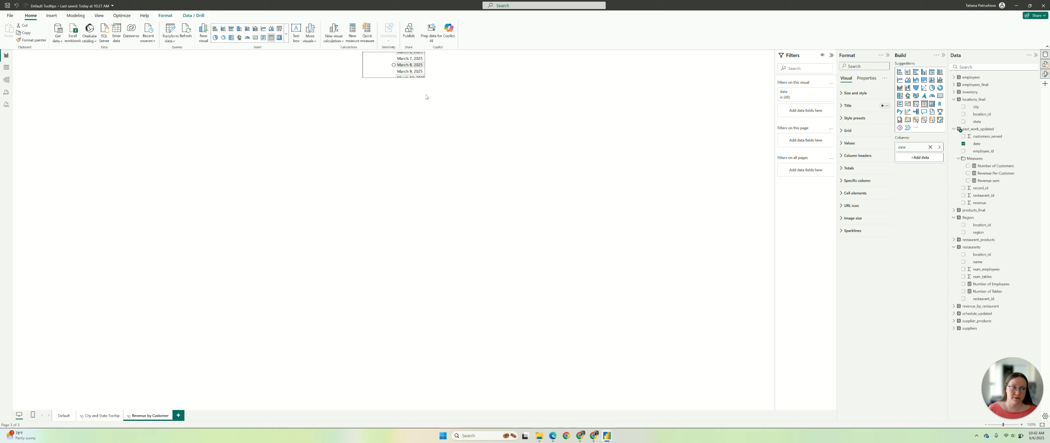
{"action": "left_click", "coordinate": [930, 147]}
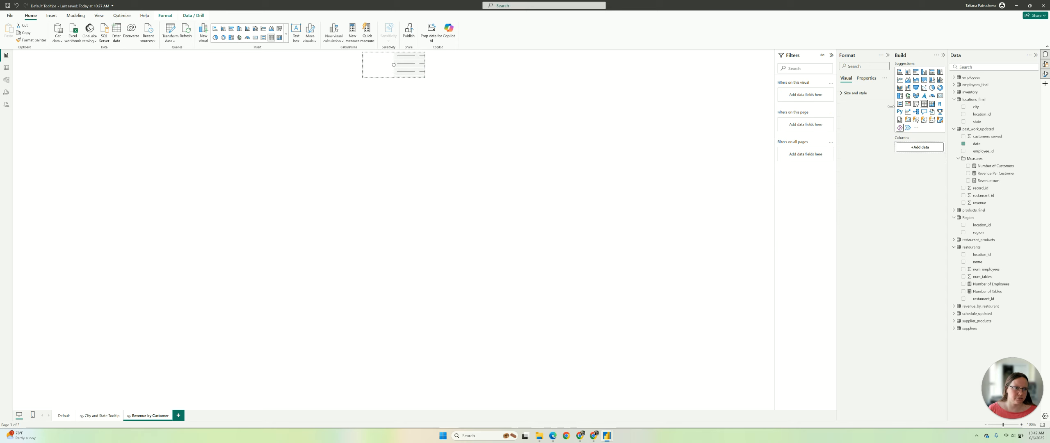
{"action": "left_click", "coordinate": [402, 73]}
{"action": "left_click", "coordinate": [402, 74]}
{"action": "left_click", "coordinate": [406, 71]}
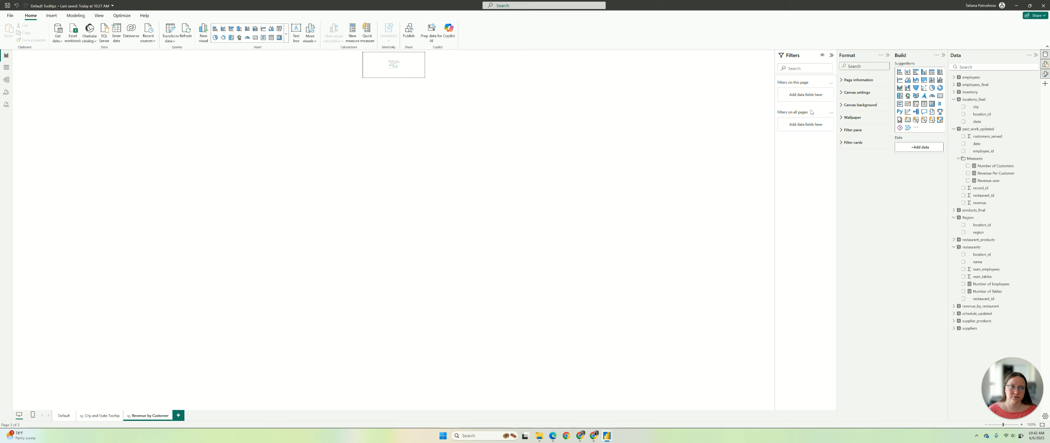
Set the Revenue by Customer page's tooltip to show on the date field
{"action": "left_click", "coordinate": [858, 80]}
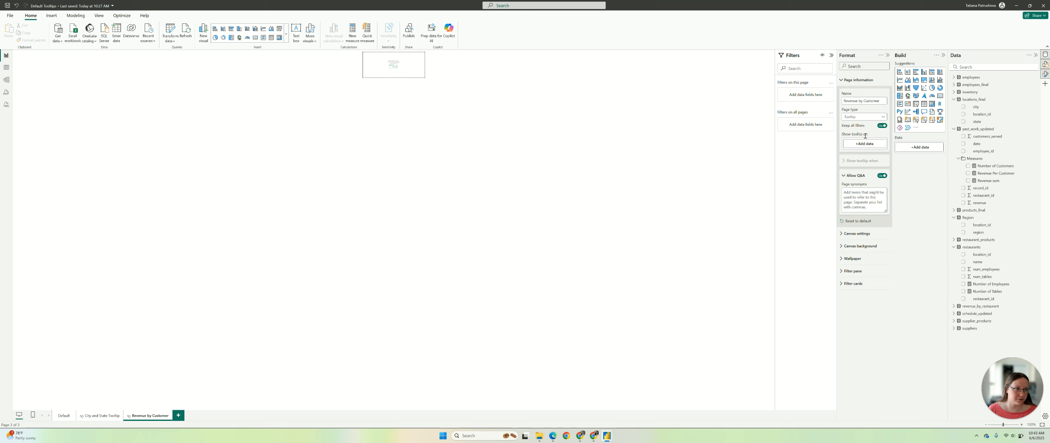
{"action": "left_click_drag", "start_coordinate": [981, 144], "coordinate": [858, 147]}
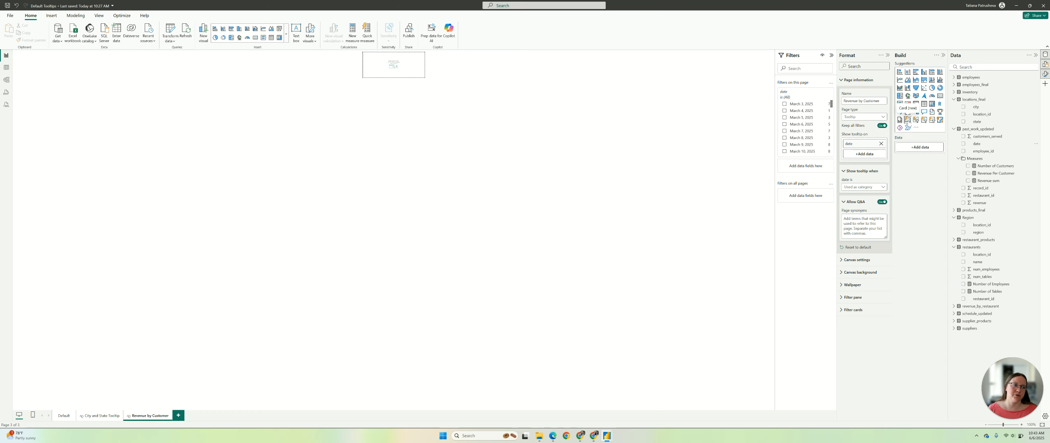
Add a new card visual whose data values are date, Revenue sum, Number of Customers and Revenue Per Customer, with date first and no category
{"action": "left_click", "coordinate": [900, 103]}
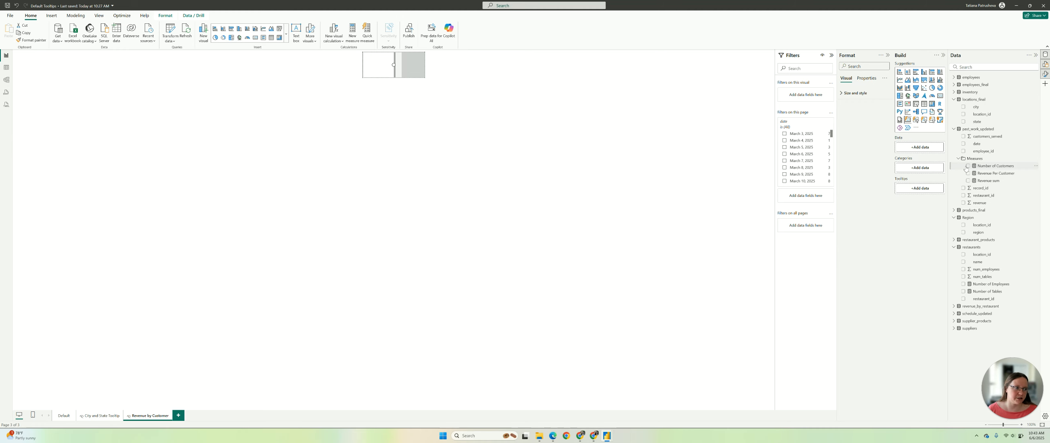
{"action": "left_click", "coordinate": [963, 144]}
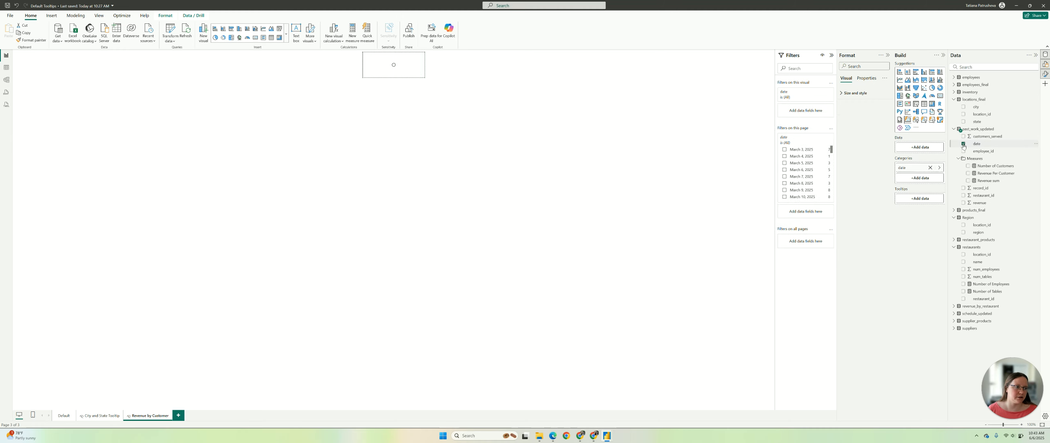
{"action": "left_click", "coordinate": [968, 181]}
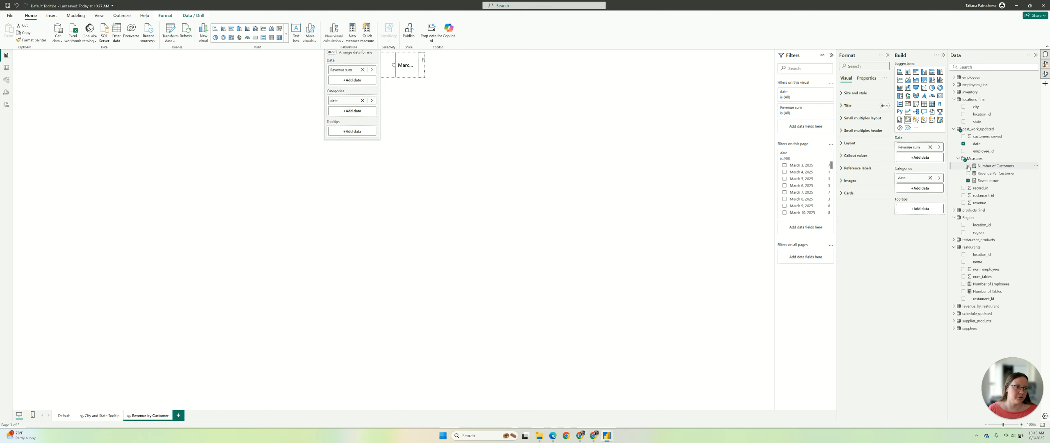
{"action": "left_click", "coordinate": [968, 166]}
{"action": "left_click", "coordinate": [968, 173]}
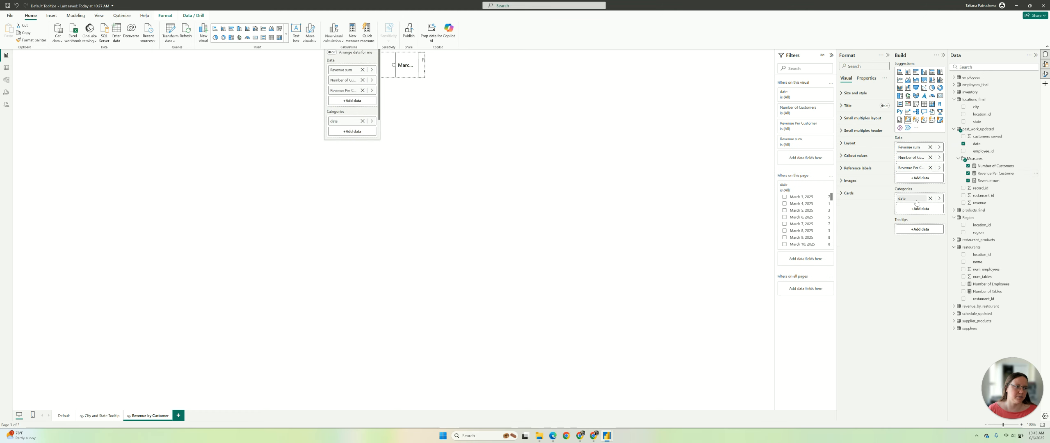
{"action": "left_click_drag", "start_coordinate": [911, 199], "coordinate": [915, 144]}
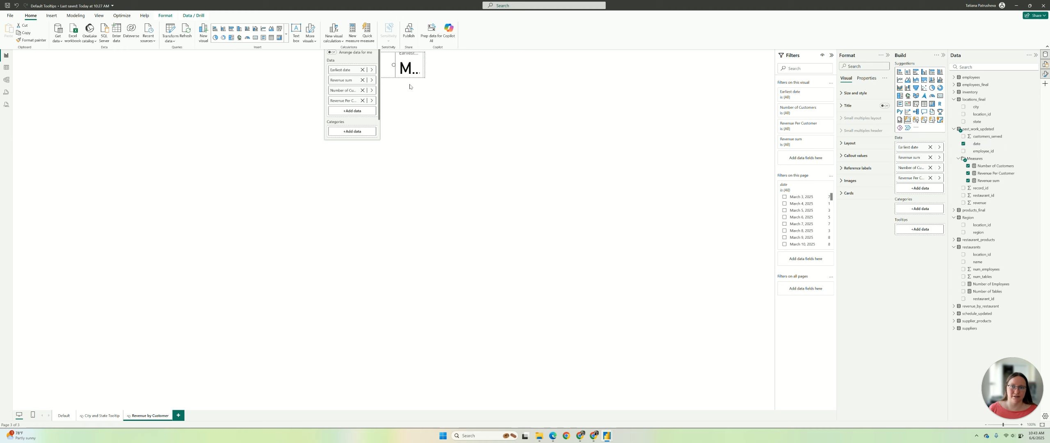
Set the tooltip page's canvas height and width to 300 px each
{"action": "left_click", "coordinate": [496, 127]}
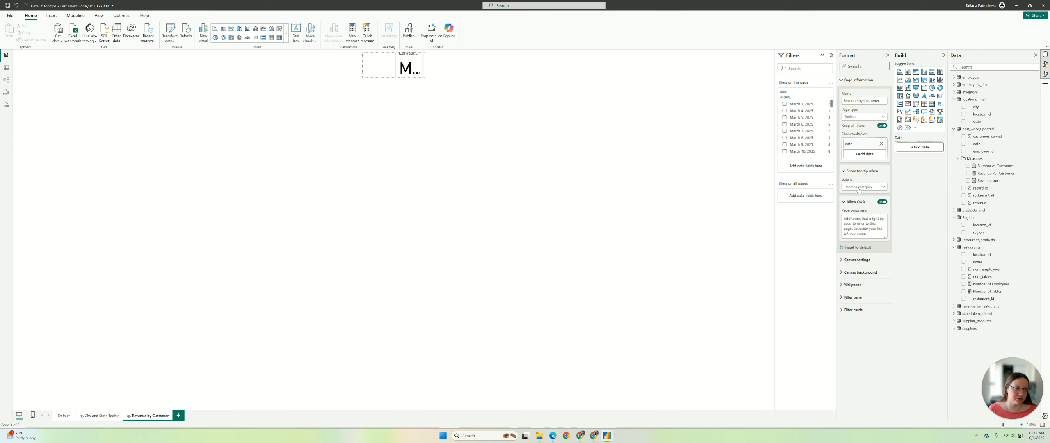
{"action": "left_click", "coordinate": [857, 260]}
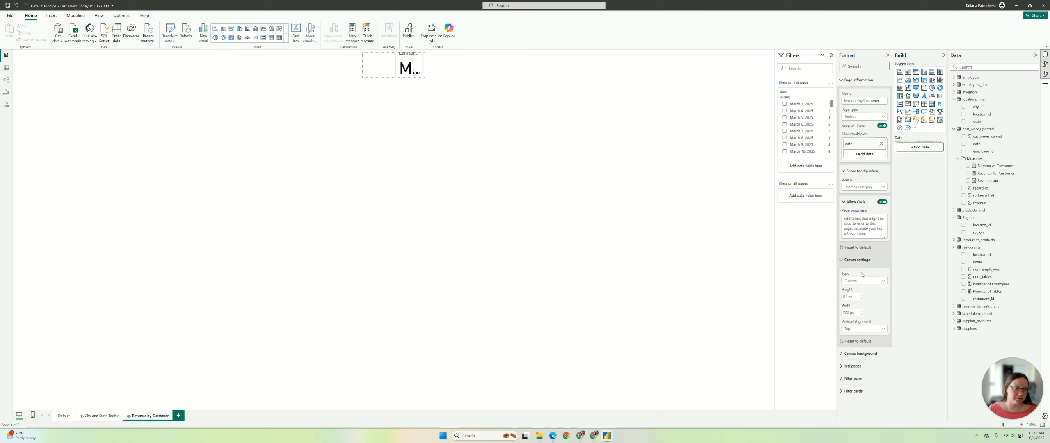
{"action": "left_click", "coordinate": [845, 296]}
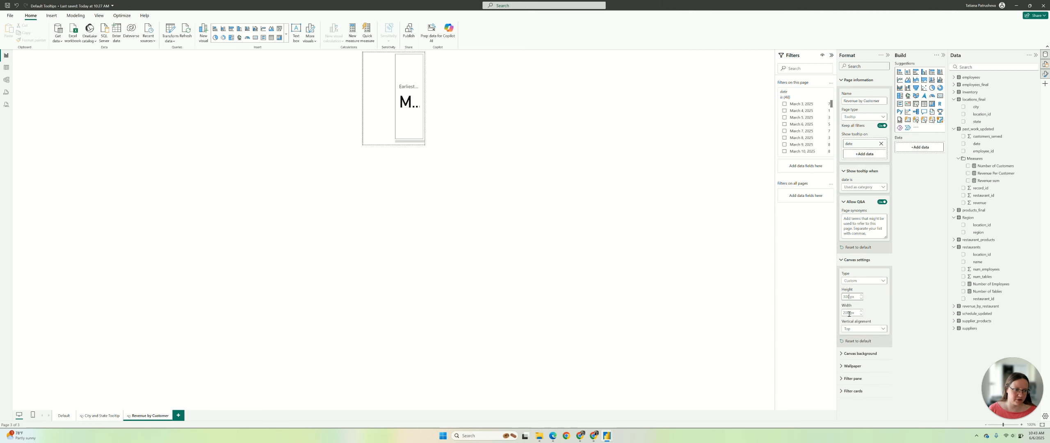
{"action": "left_click", "coordinate": [848, 313]}
{"action": "type", "text": "300"}
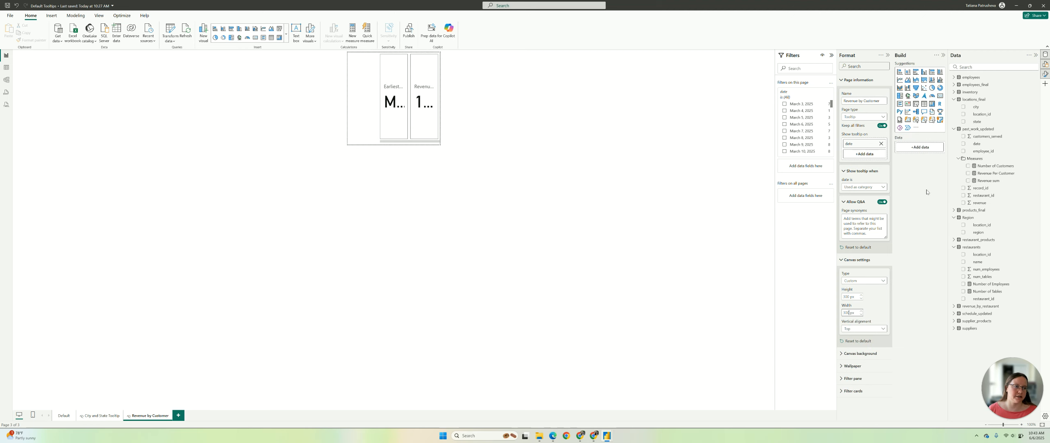
{"action": "left_click", "coordinate": [870, 81]}
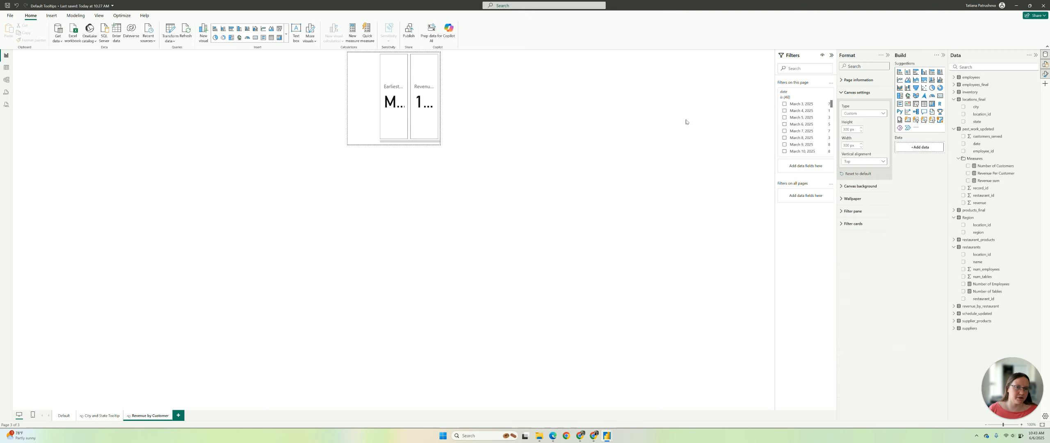
Arrange the cards in a single column with a maximum of 4 cards shown
{"action": "left_click", "coordinate": [390, 132]}
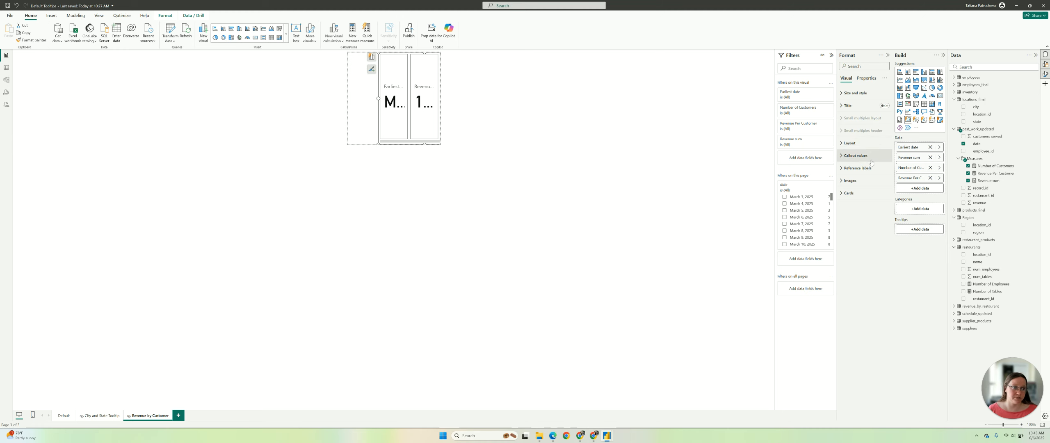
{"action": "left_click", "coordinate": [853, 148]}
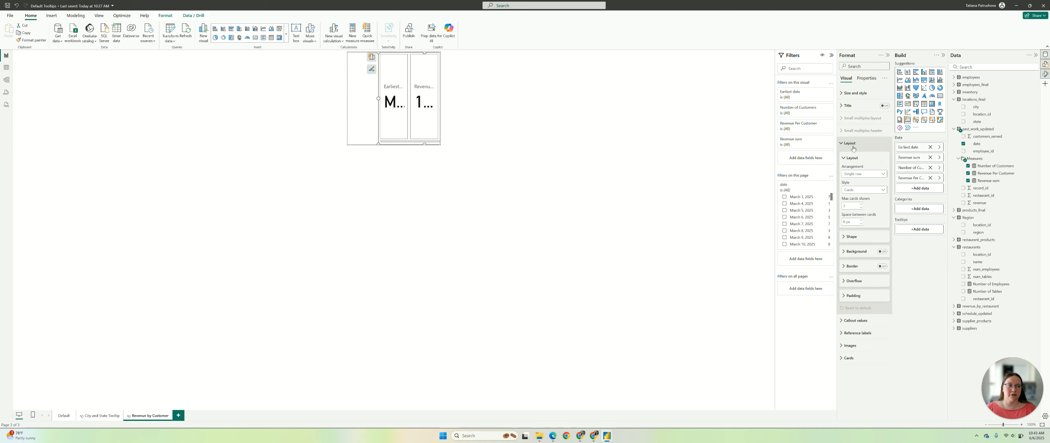
{"action": "left_click", "coordinate": [872, 174]}
{"action": "left_click", "coordinate": [864, 182]}
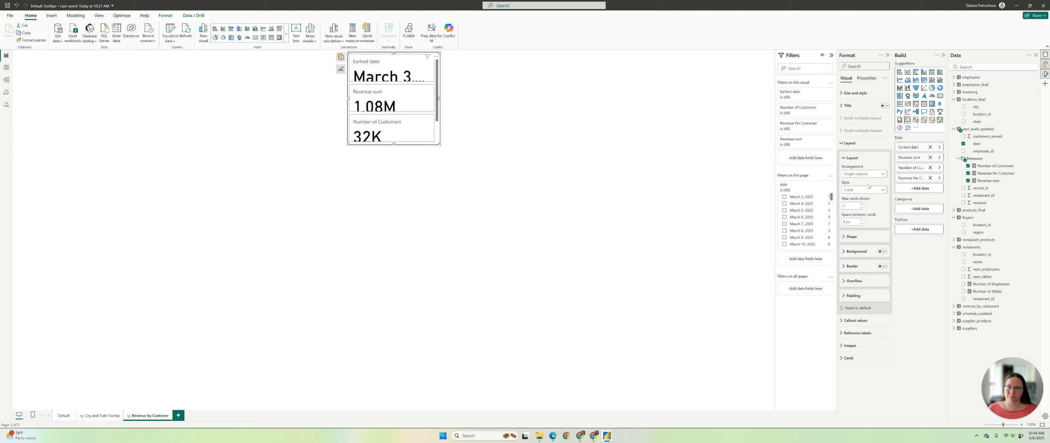
{"action": "left_click", "coordinate": [860, 204]}
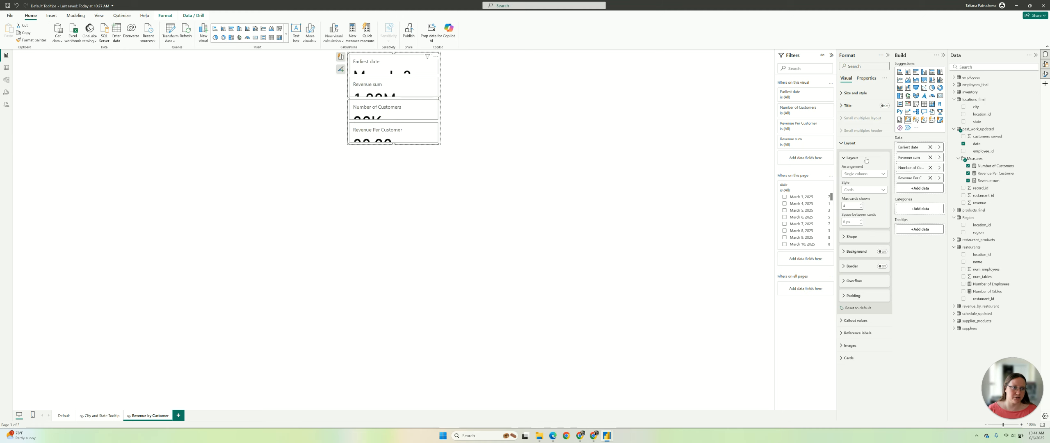
{"action": "left_click", "coordinate": [849, 159]}
{"action": "left_click", "coordinate": [849, 143]}
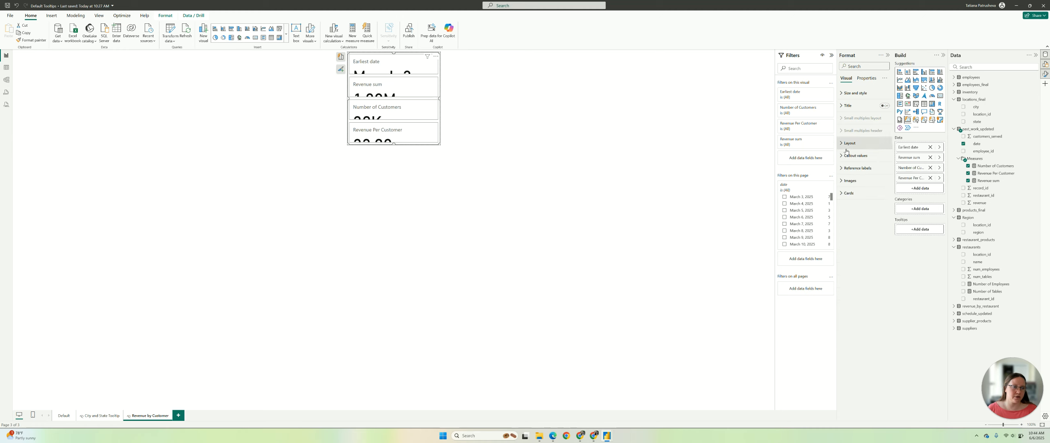
Turn off the label of the Earliest date series in the card's callout values
{"action": "left_click", "coordinate": [854, 156]}
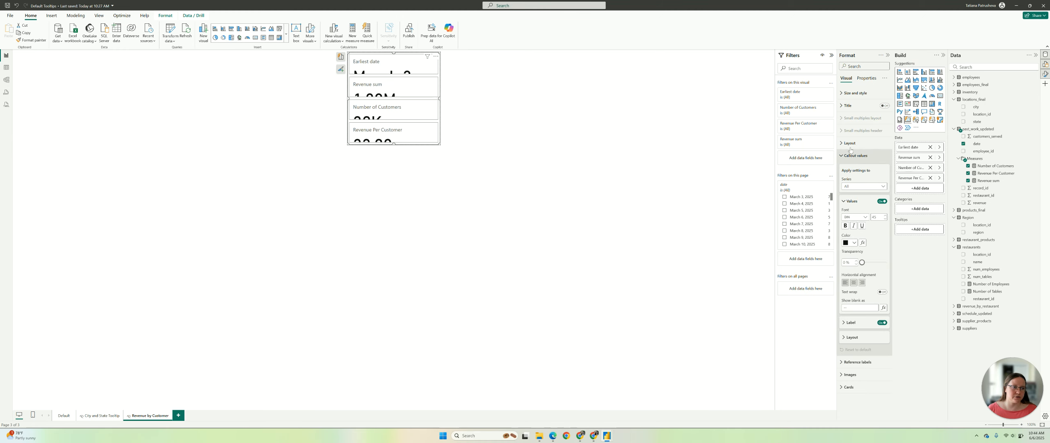
{"action": "left_click", "coordinate": [851, 188]}
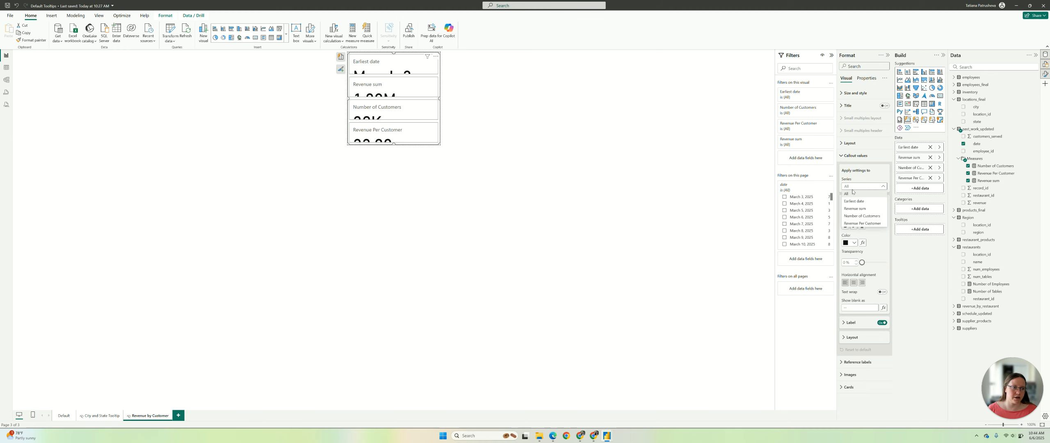
{"action": "left_click", "coordinate": [859, 202]}
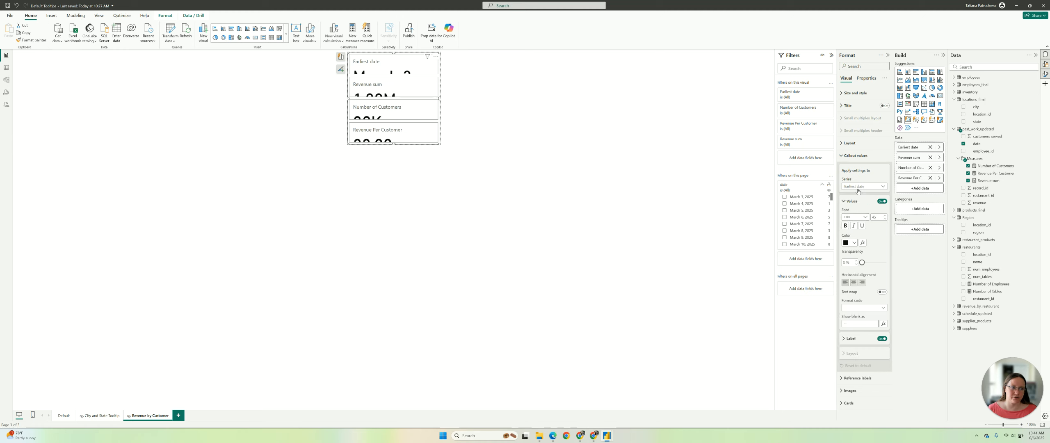
{"action": "left_click", "coordinate": [882, 339]}
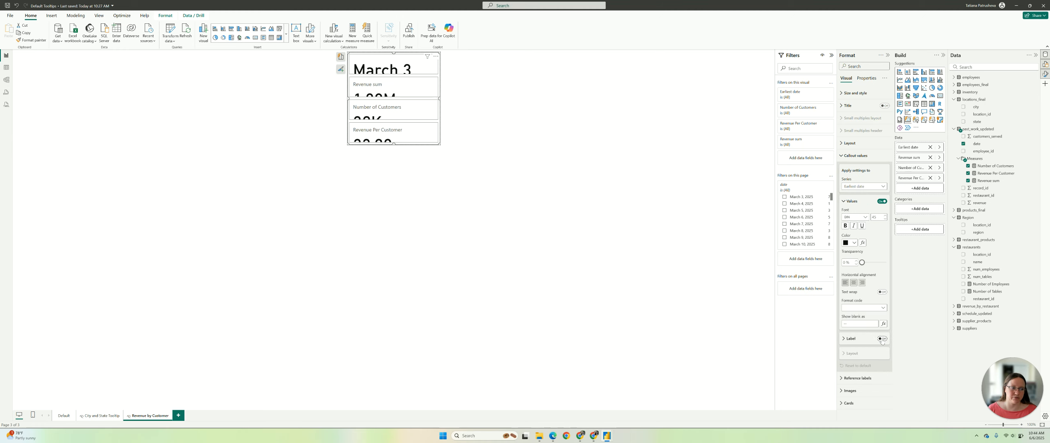
Format the callout values of all series in bold Arial, size 10, with the green theme color
{"action": "left_click", "coordinate": [869, 188]}
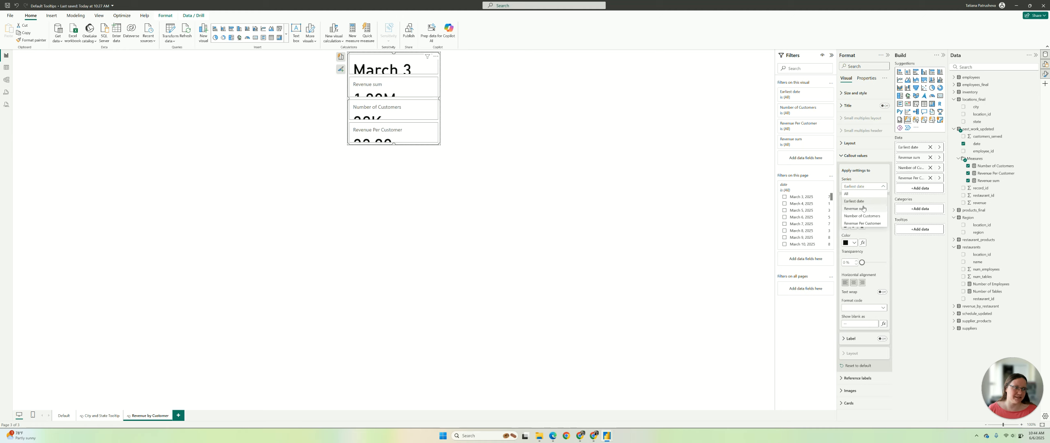
{"action": "left_click", "coordinate": [857, 193]}
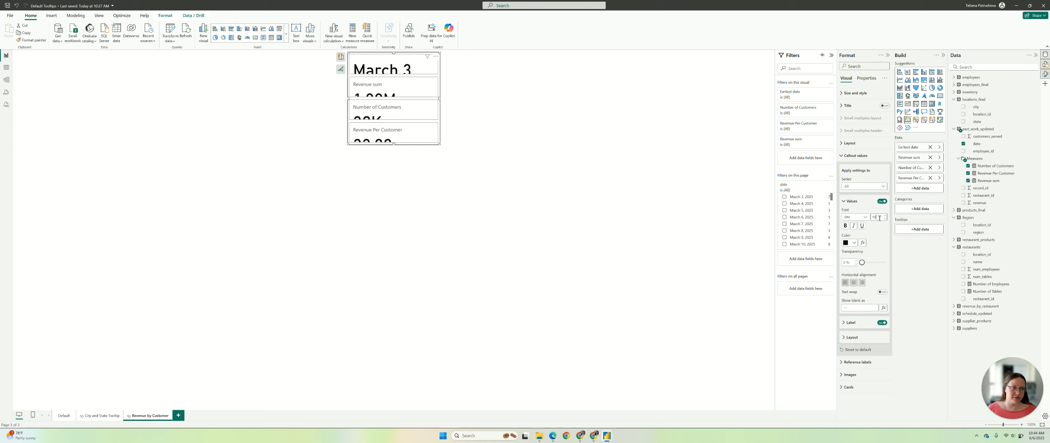
{"action": "left_click", "coordinate": [854, 218]}
{"action": "left_click", "coordinate": [852, 224]}
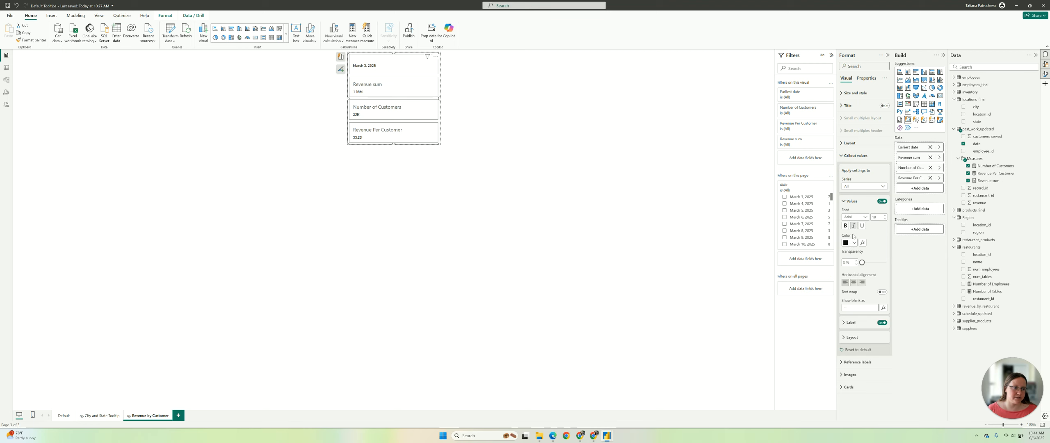
{"action": "left_click", "coordinate": [854, 242]}
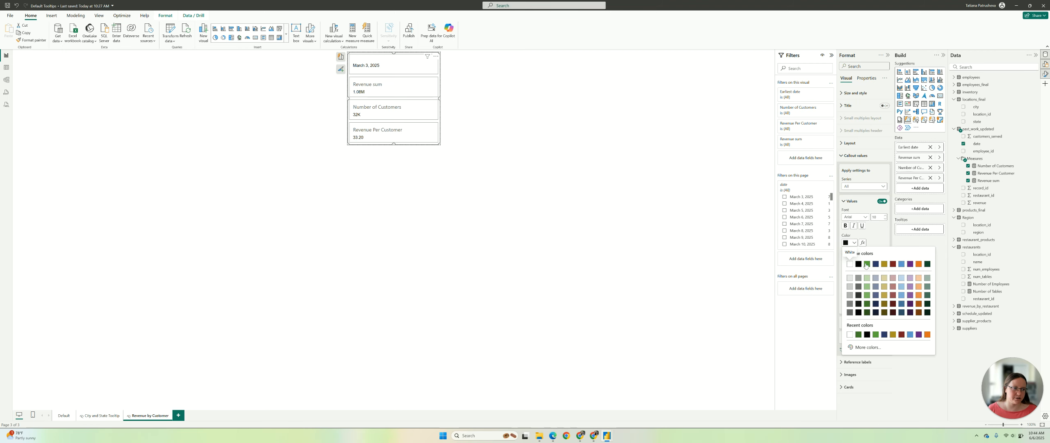
{"action": "left_click", "coordinate": [866, 265]}
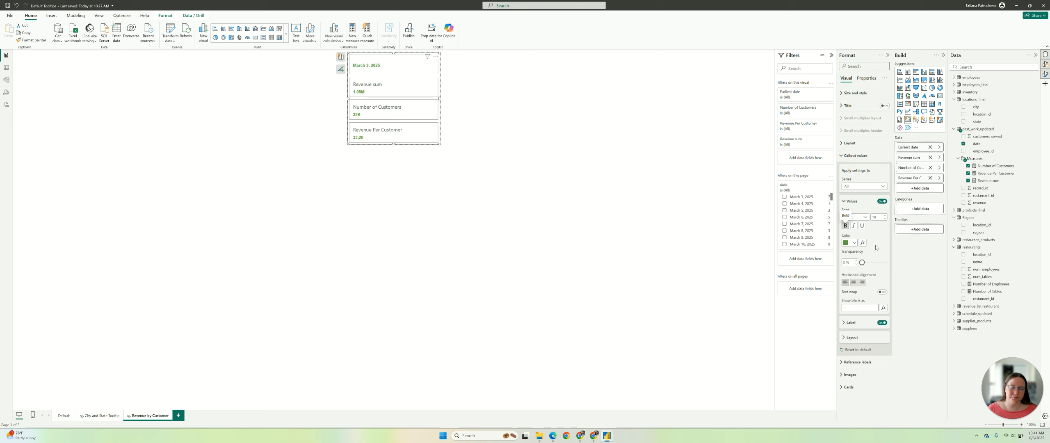
Set the callout label font size to 10 for all series
{"action": "left_click", "coordinate": [846, 205]}
{"action": "left_click", "coordinate": [847, 215]}
{"action": "double_click", "coordinate": [877, 263]}
{"action": "type", "text": "10"}
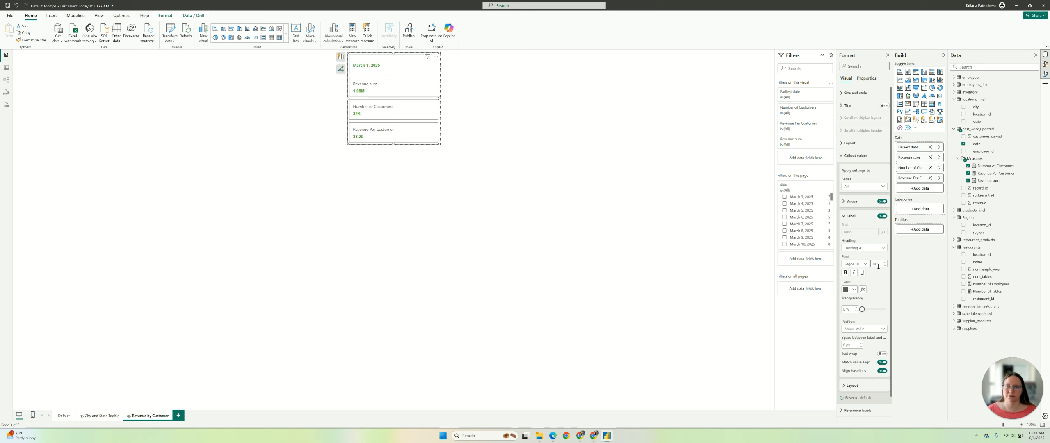
{"action": "left_click", "coordinate": [848, 216]}
Set the card visual's padding to 1 px on all four sides
{"action": "left_click", "coordinate": [851, 93]}
{"action": "double_click", "coordinate": [859, 205]}
{"action": "type", "text": "1"}
{"action": "double_click", "coordinate": [846, 217]}
{"action": "type", "text": "1"}
{"action": "double_click", "coordinate": [862, 229]}
{"action": "type", "text": "1"}
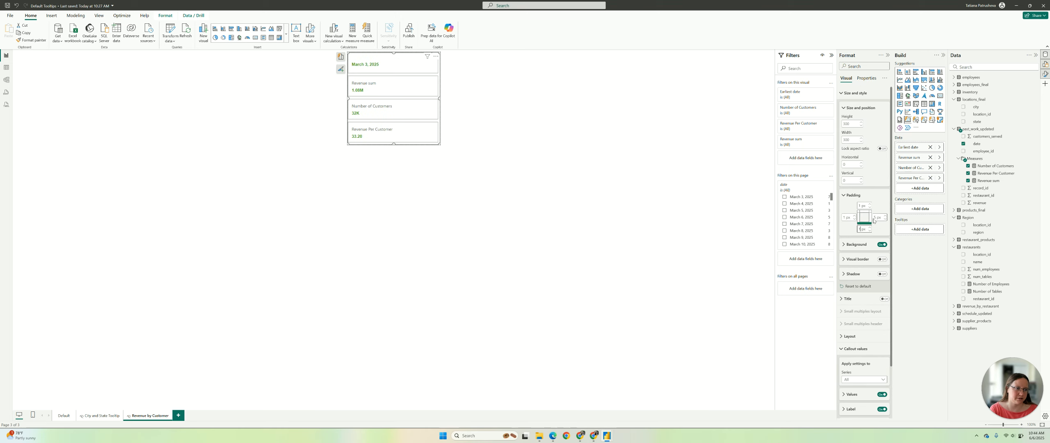
{"action": "double_click", "coordinate": [876, 218]}
{"action": "type", "text": "1"}
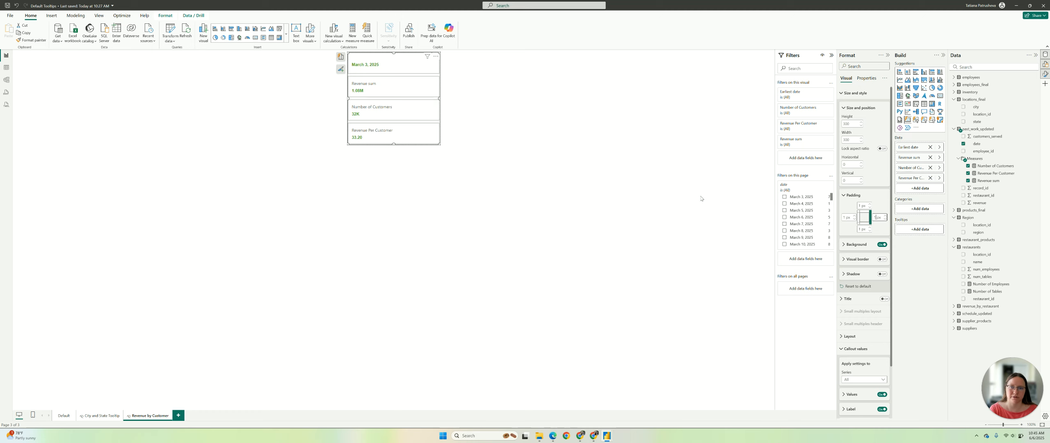
Shrink the card visual to about 175 px wide and give all cards a light gray background at about 60% transparency
{"action": "left_click_drag", "start_coordinate": [437, 143], "coordinate": [400, 131]}
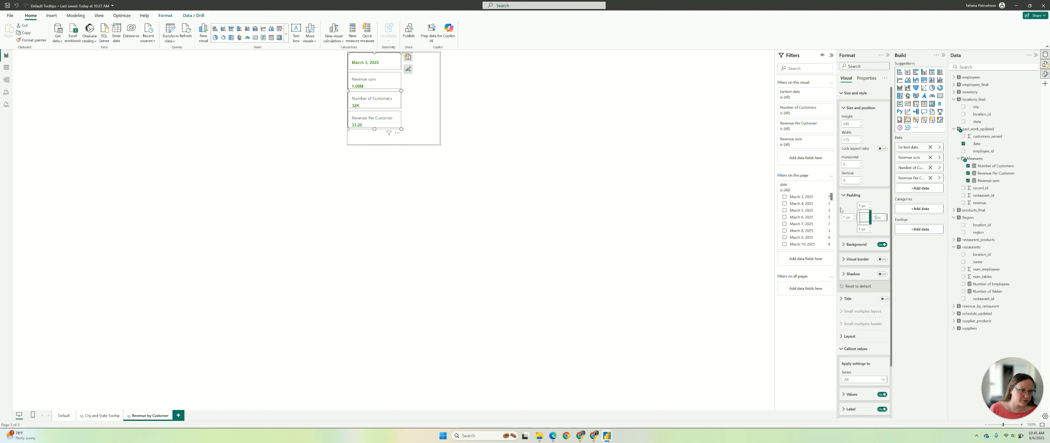
{"action": "left_click", "coordinate": [850, 97]}
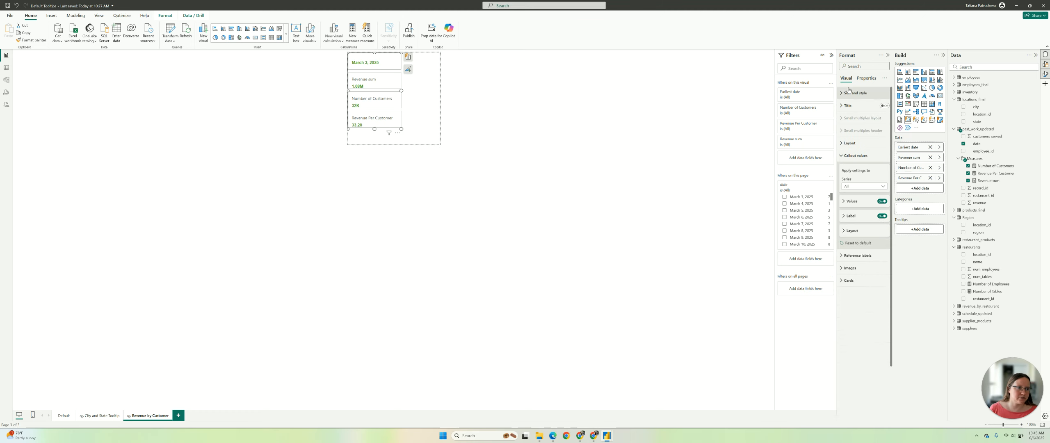
{"action": "left_click", "coordinate": [853, 157]}
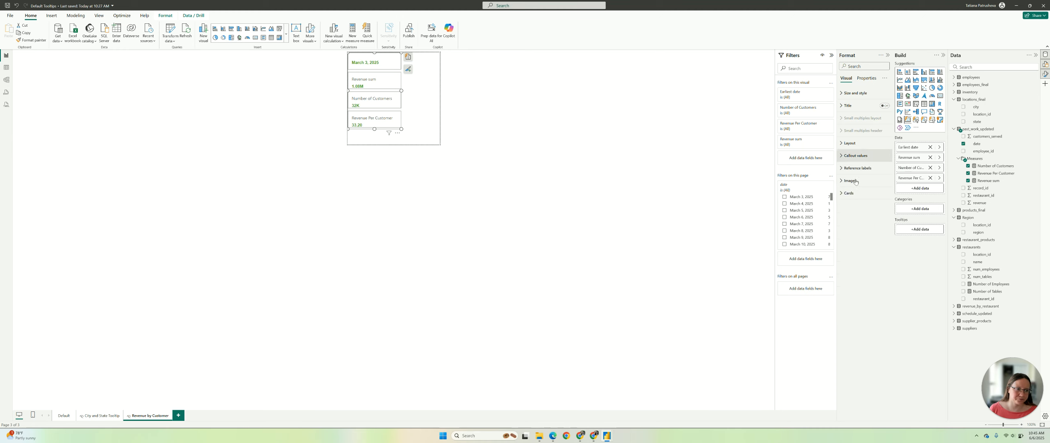
{"action": "left_click", "coordinate": [848, 193]}
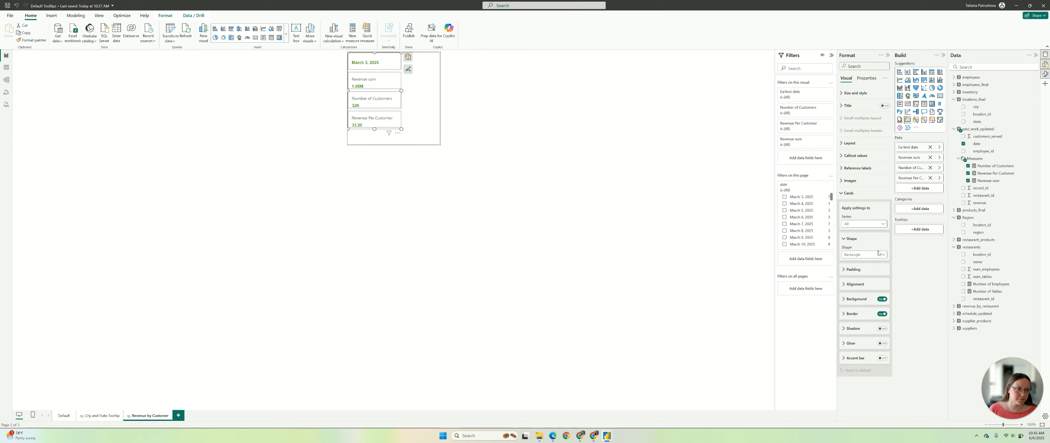
{"action": "left_click", "coordinate": [847, 299]}
{"action": "left_click", "coordinate": [853, 315]}
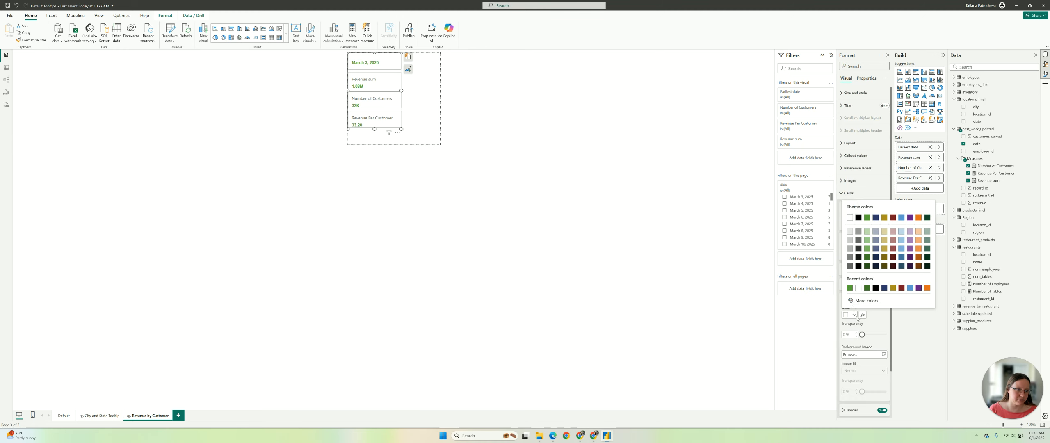
{"action": "left_click", "coordinate": [850, 232]}
{"action": "left_click_drag", "start_coordinate": [862, 335], "coordinate": [878, 338]}
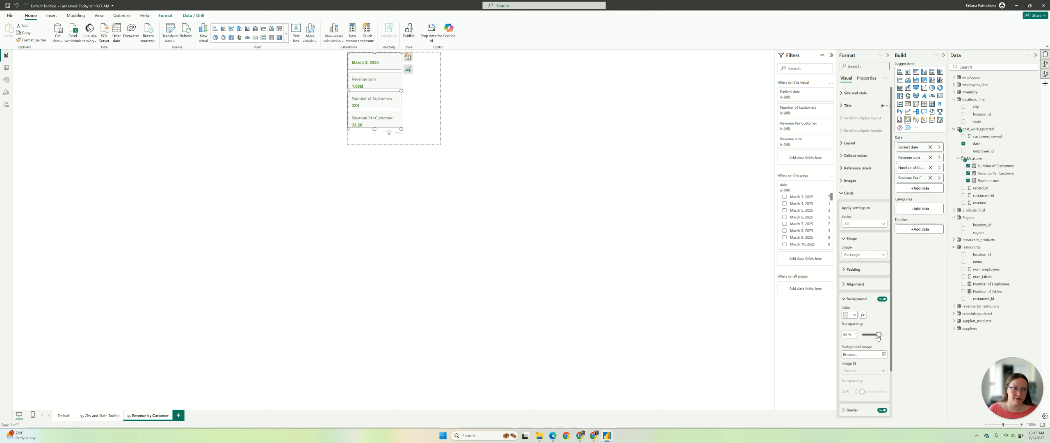
{"action": "left_click", "coordinate": [852, 299]}
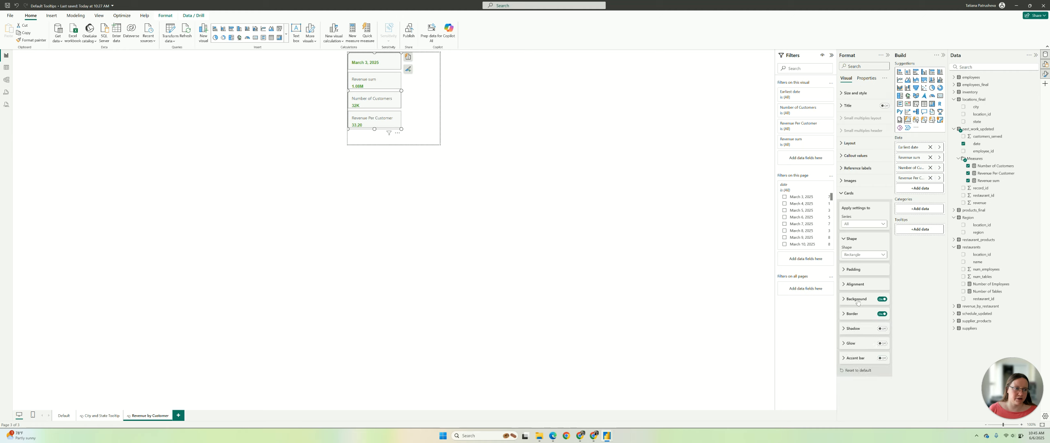
{"action": "left_click", "coordinate": [861, 193]}
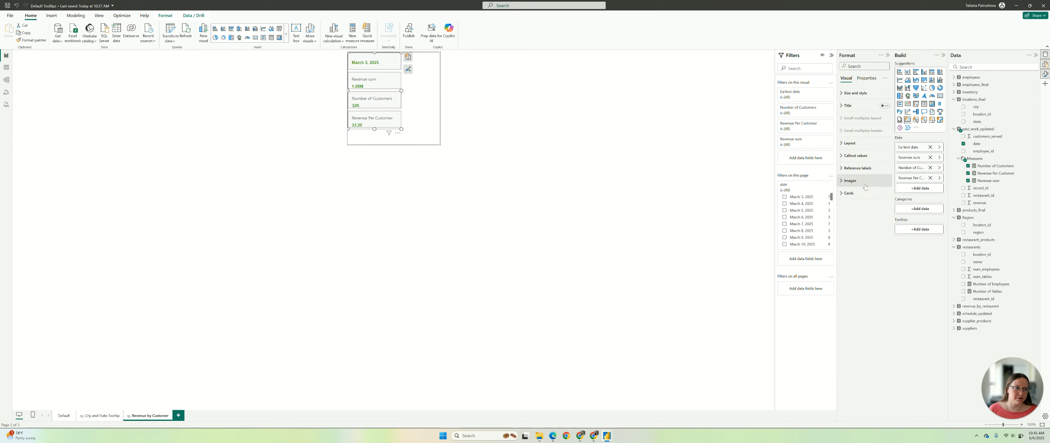
Set the space between the callout label and value to 1 px for all series
{"action": "left_click", "coordinate": [839, 144]}
{"action": "left_click", "coordinate": [840, 144]}
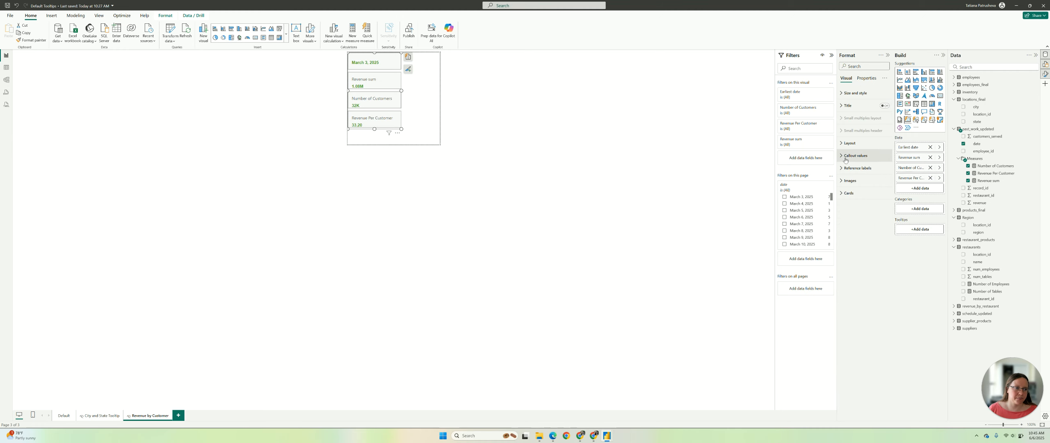
{"action": "left_click", "coordinate": [845, 157]}
{"action": "left_click", "coordinate": [844, 201]}
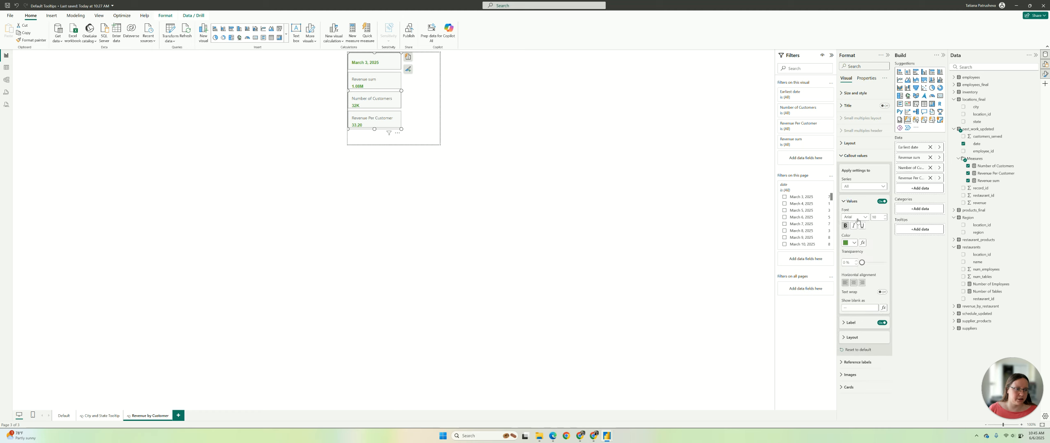
{"action": "left_click", "coordinate": [851, 322]}
{"action": "scroll", "coordinate": [855, 326], "scroll_direction": "down", "scroll_amount": 3}
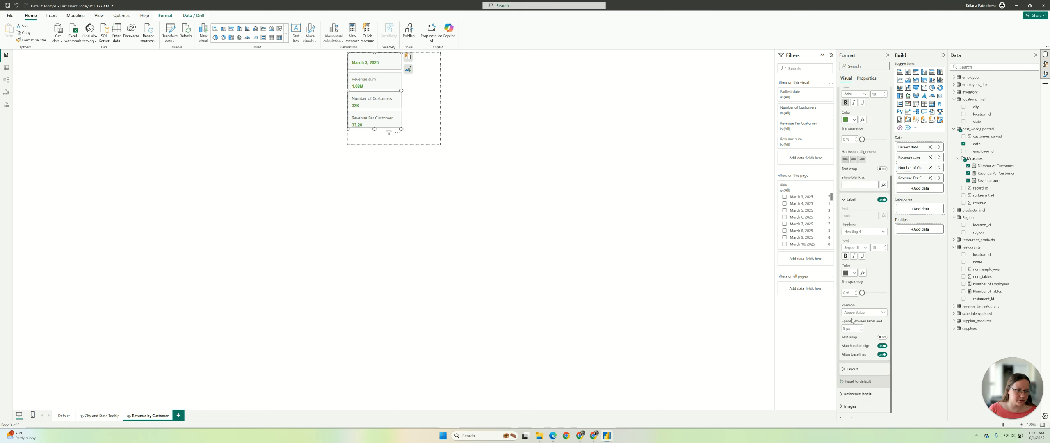
{"action": "left_click", "coordinate": [844, 329]}
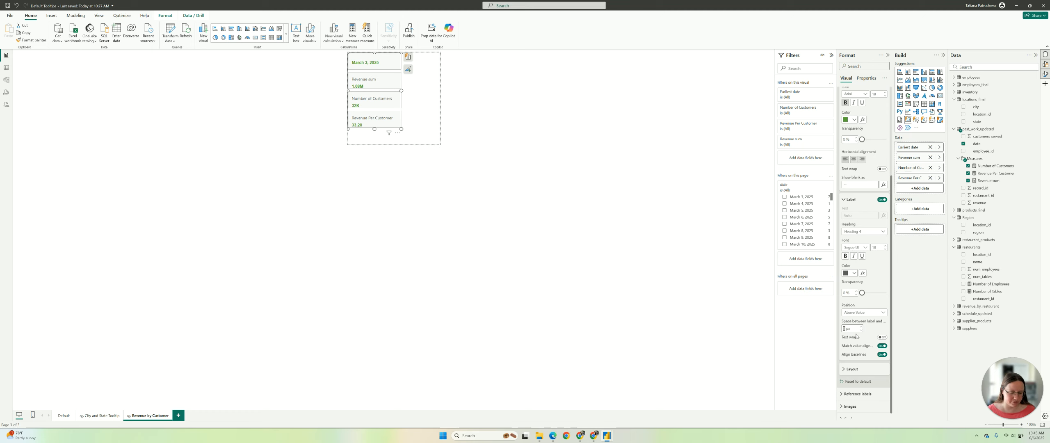
{"action": "type", "text": "1"}
{"action": "key", "text": "Return"}
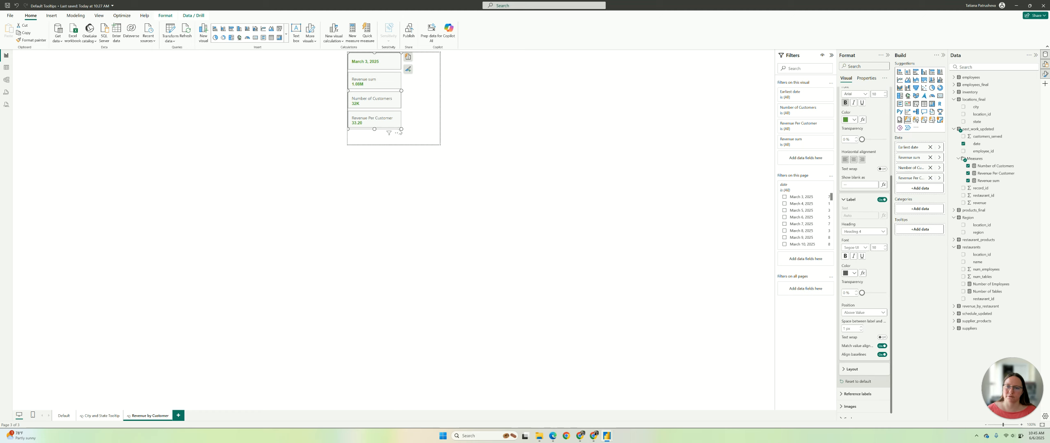
Shrink the card visual slightly and reduce the tooltip page's custom canvas to fit it, about 230 px high and 165 px wide
{"action": "left_click_drag", "start_coordinate": [401, 129], "coordinate": [399, 123]}
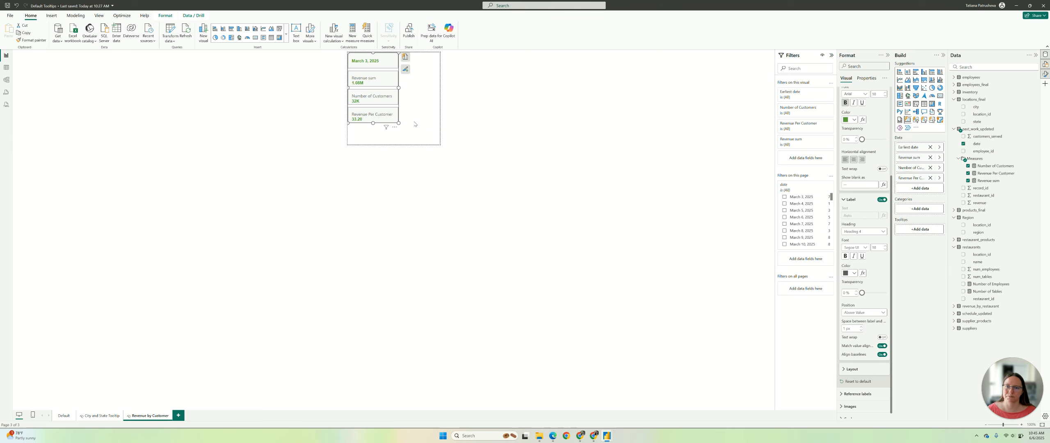
{"action": "left_click", "coordinate": [441, 139]}
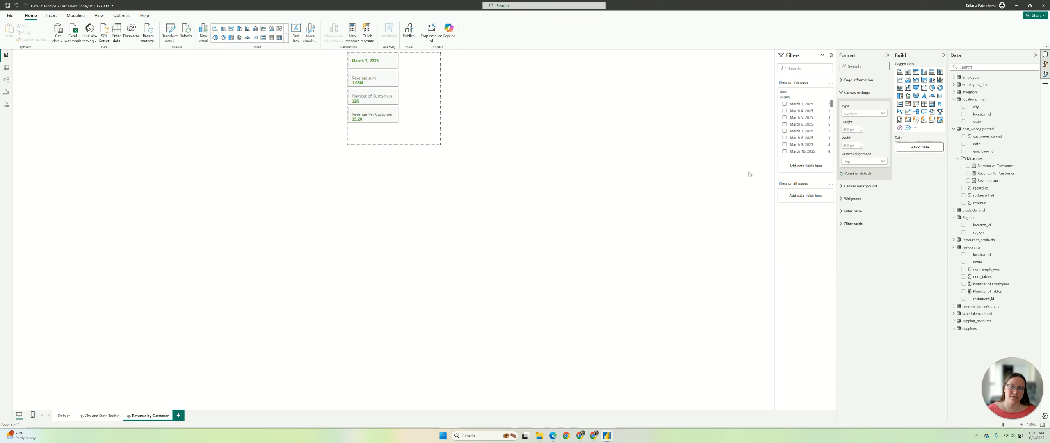
{"action": "double_click", "coordinate": [846, 129]}
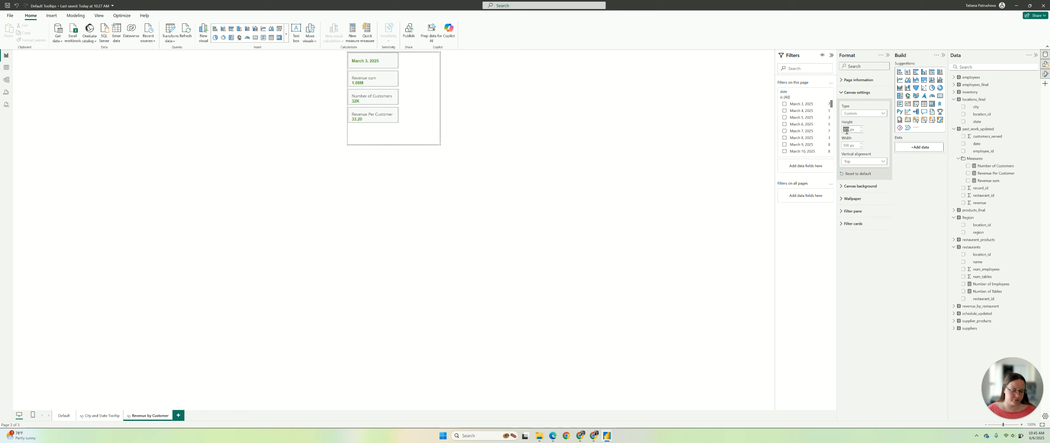
{"action": "type", "text": "250"}
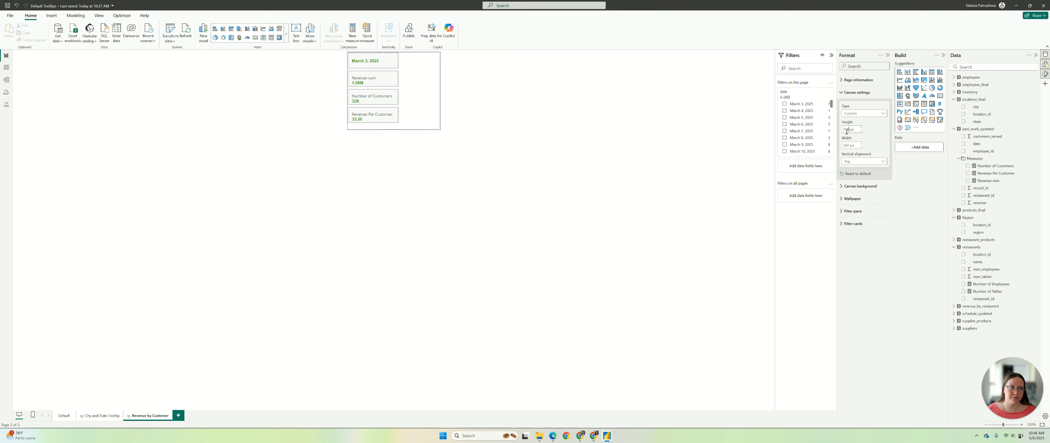
{"action": "type", "text": "10"}
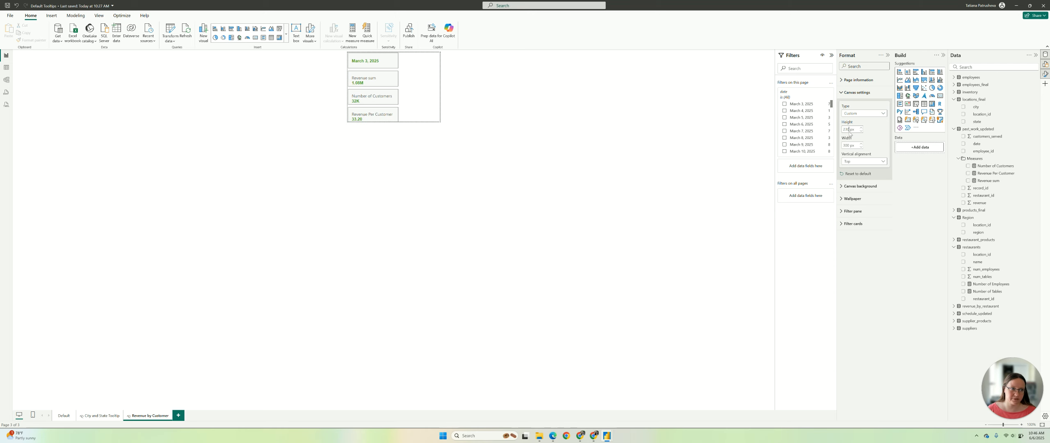
{"action": "left_click", "coordinate": [850, 146]}
{"action": "type", "text": "2"}
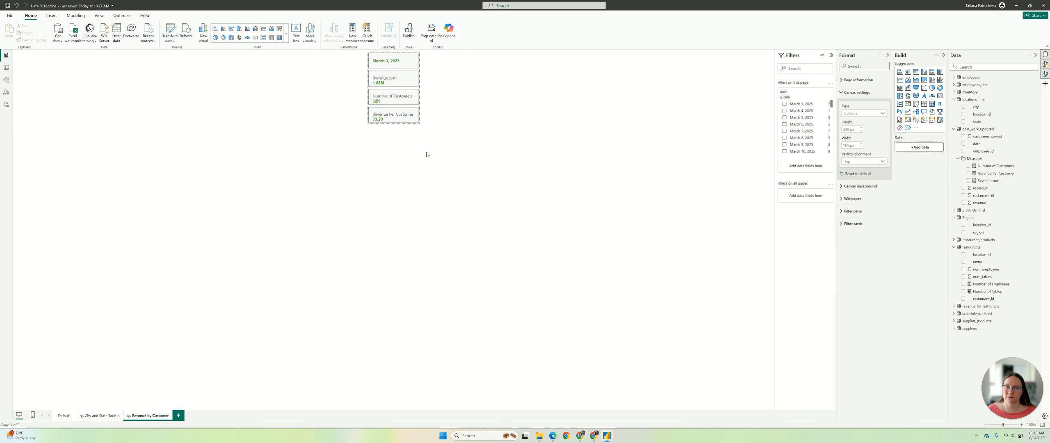
Check the custom revenue tooltip on the Revenue sum by date line chart of the Default page
{"action": "left_click", "coordinate": [59, 416]}
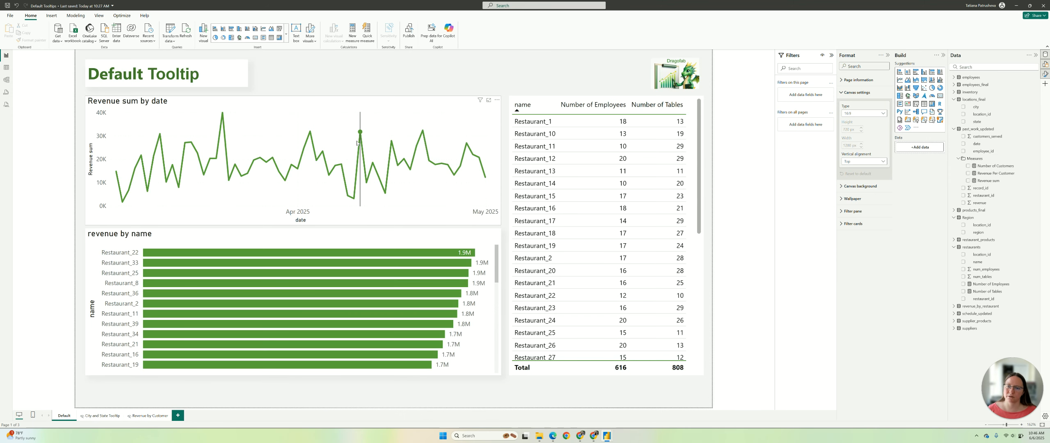
{"action": "mouse_move", "coordinate": [359, 138]}
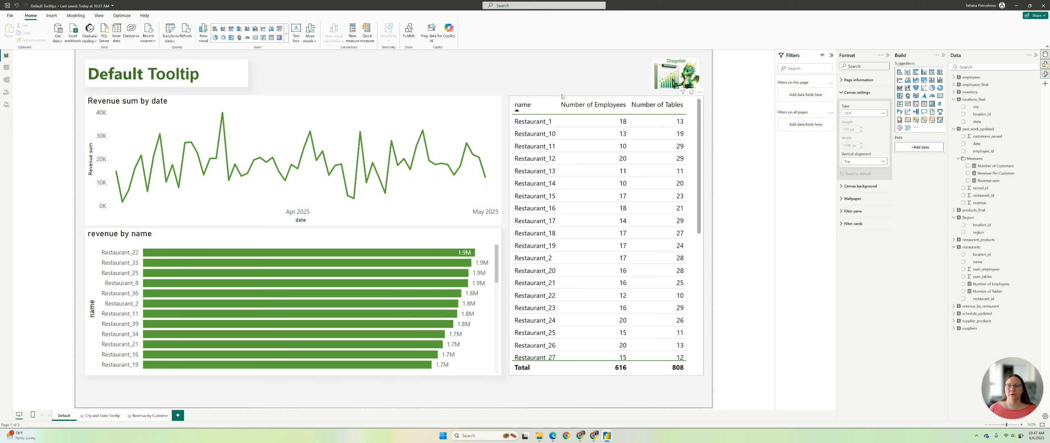
{"action": "mouse_move", "coordinate": [335, 168]}
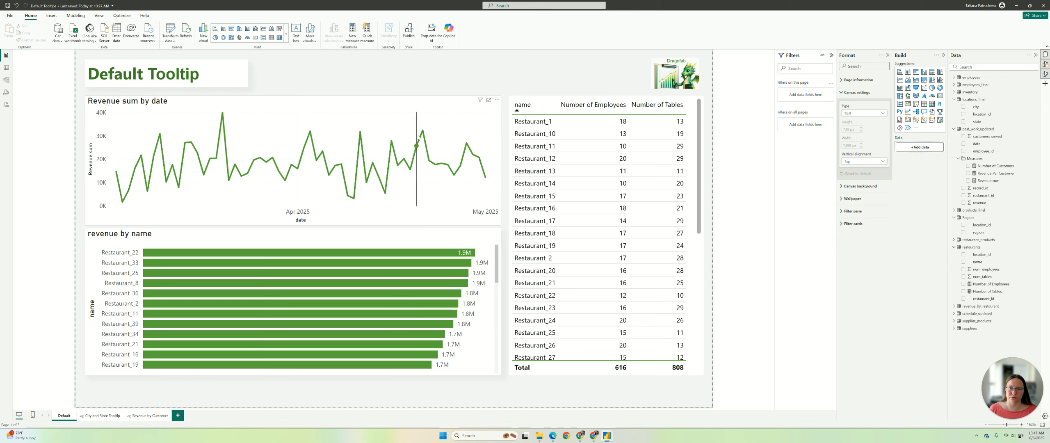
{"action": "mouse_move", "coordinate": [420, 134]}
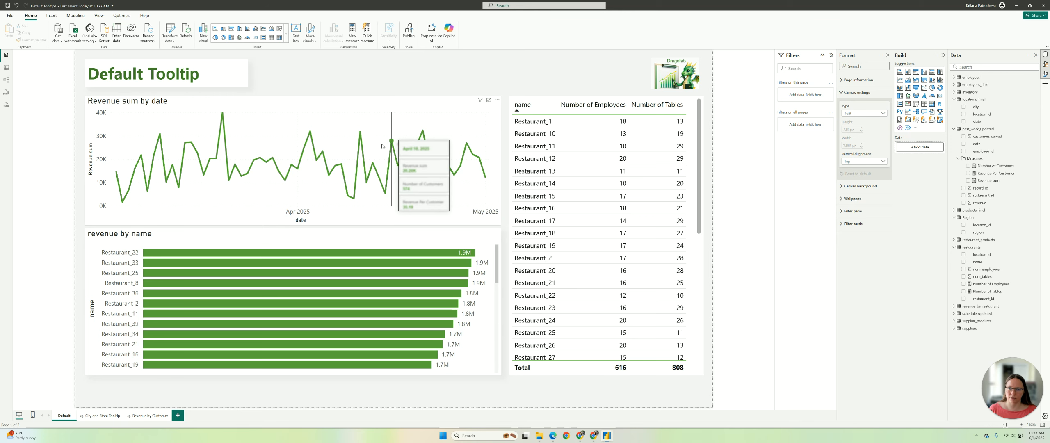
{"action": "mouse_move", "coordinate": [340, 265]}
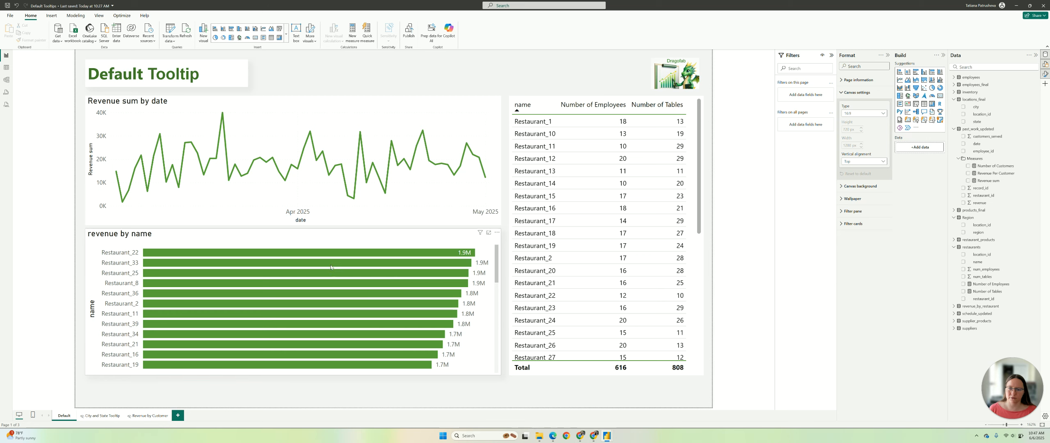